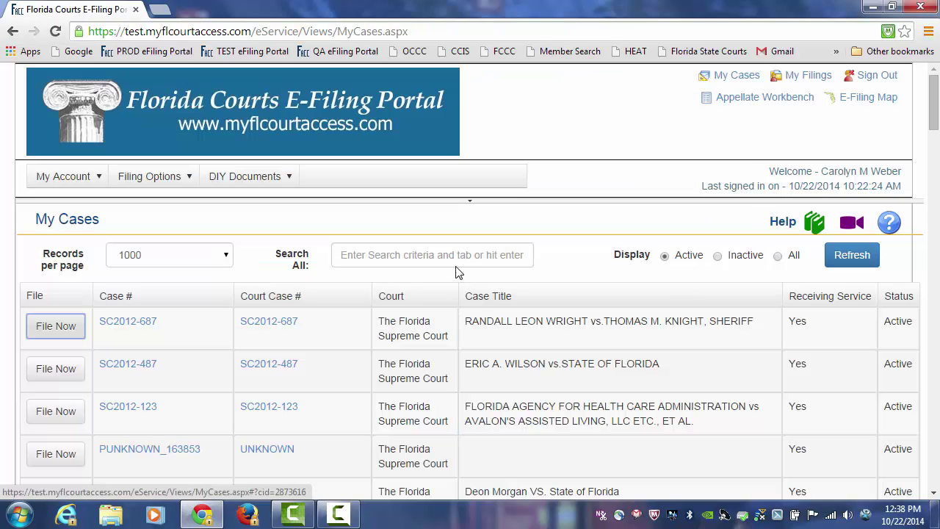
left_click(457, 258)
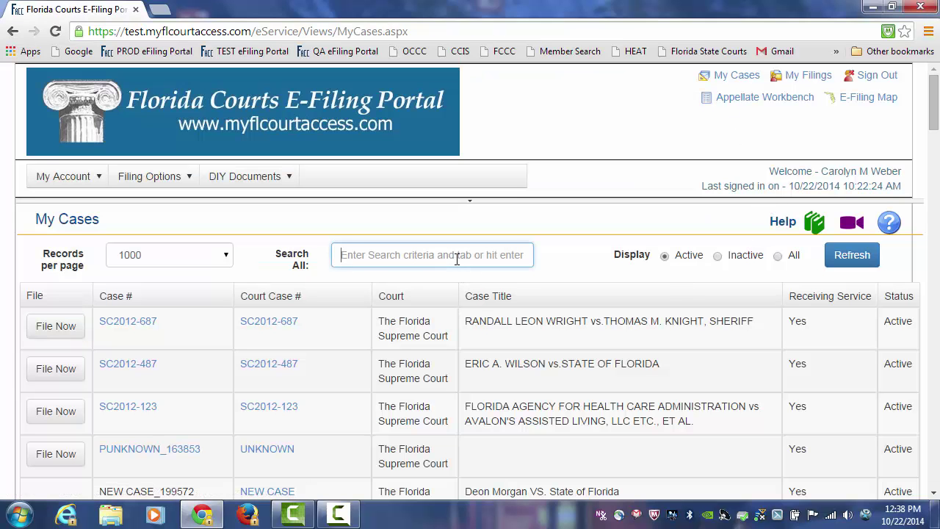
type("Orange")
key("Tab")
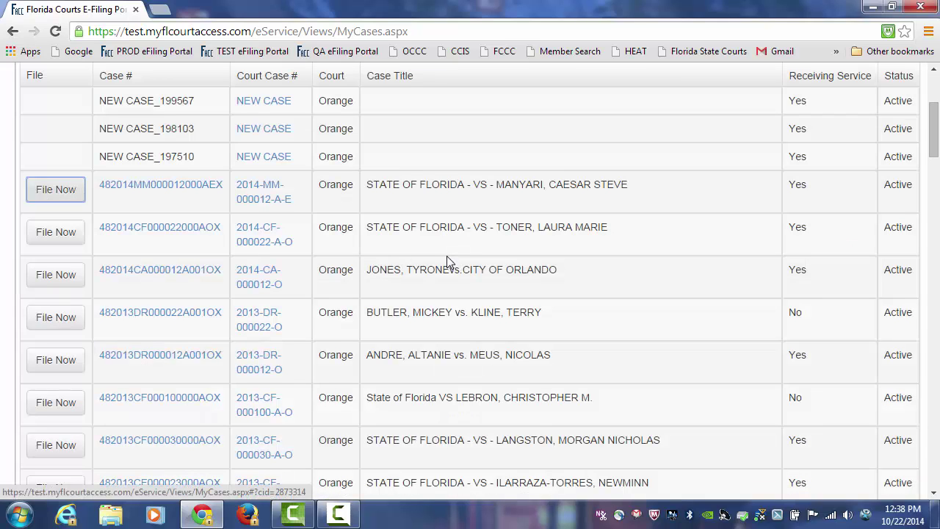
left_click(62, 235)
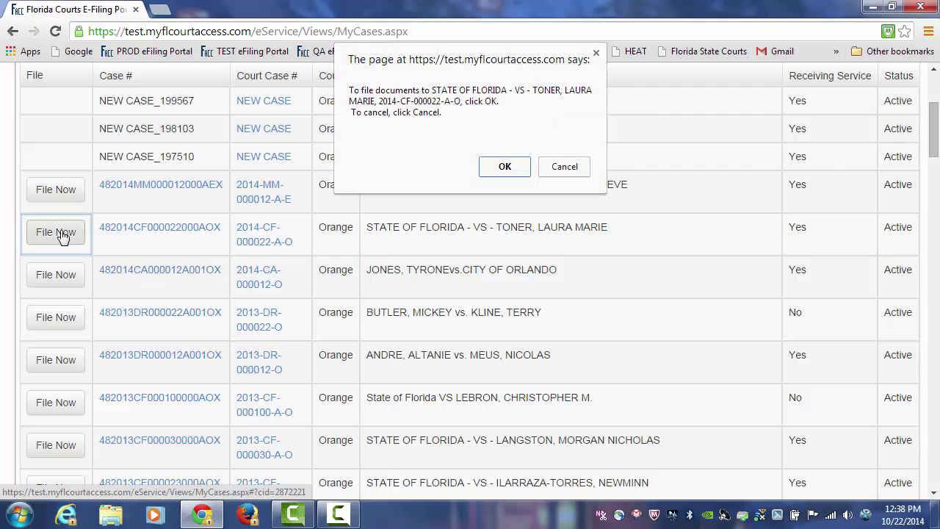
left_click(514, 170)
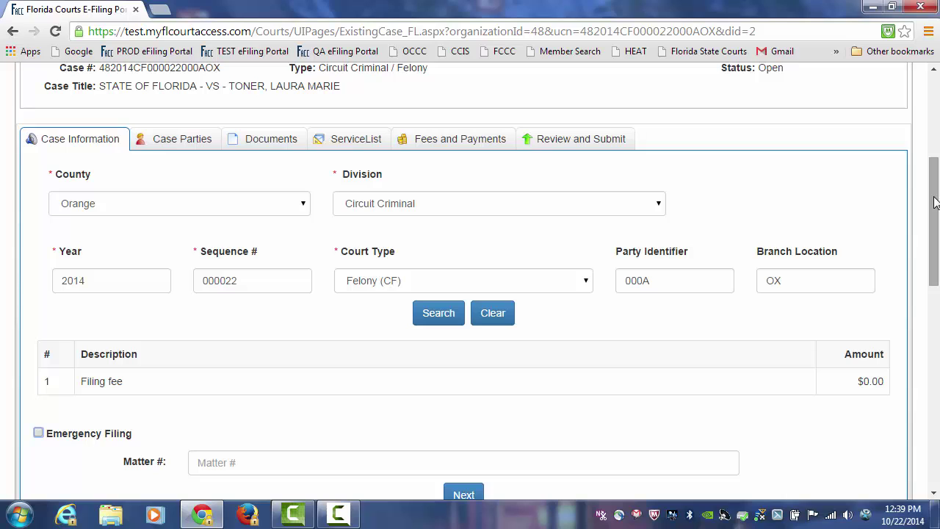
Enter matter number 2014cw on Case Information, leaving Emergency Filing unchecked
left_click_drag(934, 202, 934, 249)
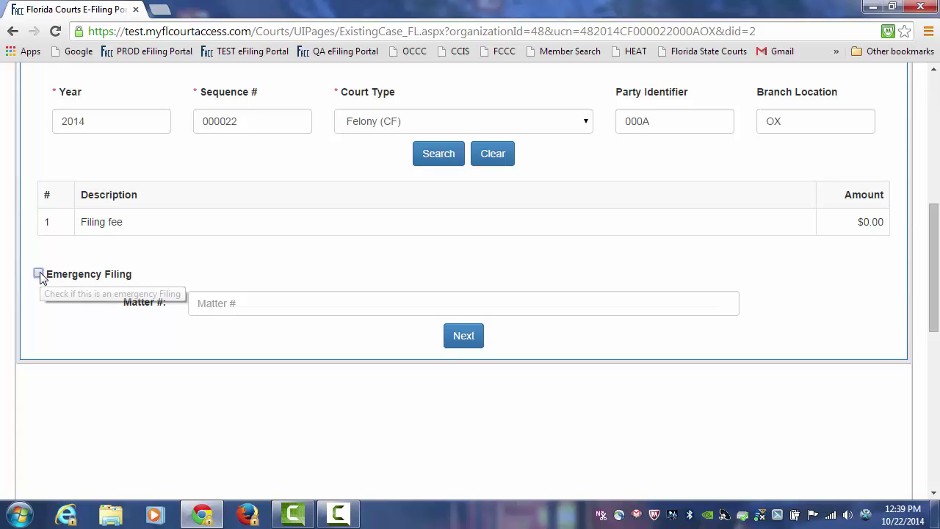
left_click(222, 304)
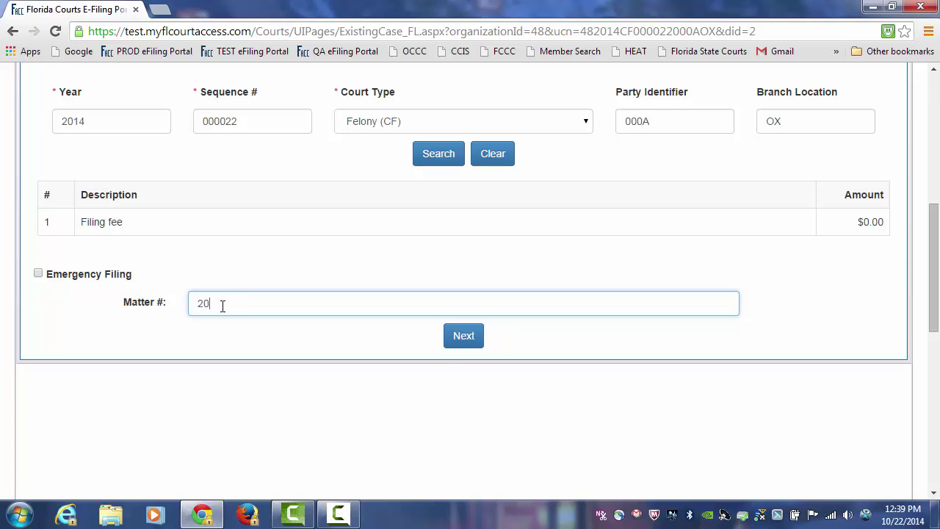
Choose the Defendant as the filing party and advance to the empty Documents step
left_click(460, 336)
scroll(914, 209, "up", 3)
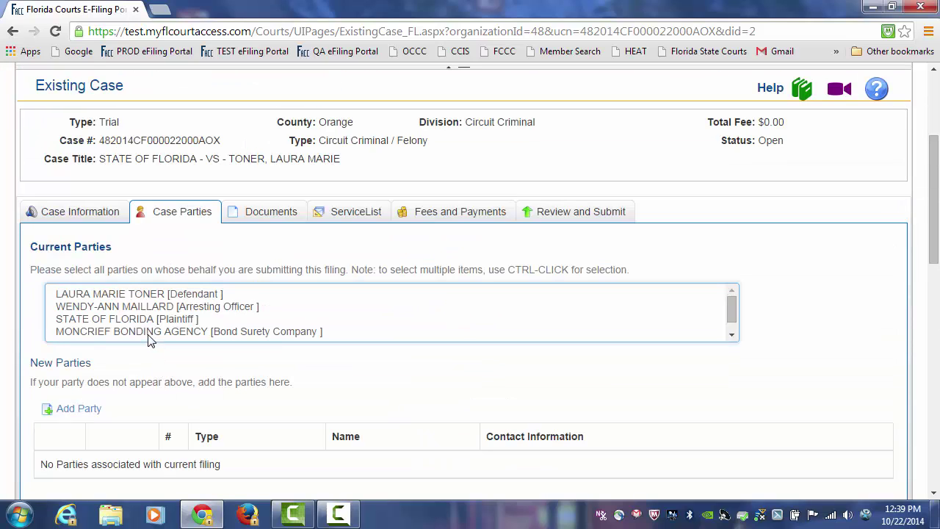
left_click(148, 297)
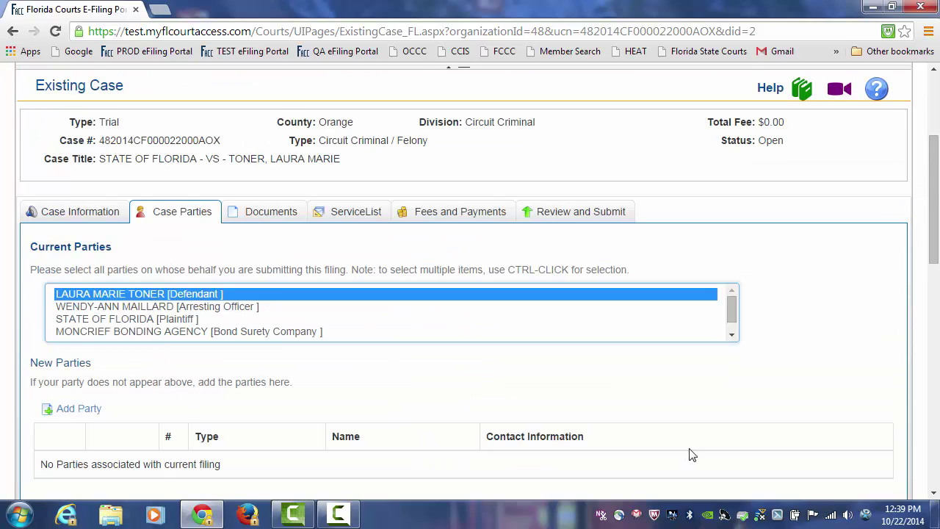
scroll(690, 454, "down", 3)
left_click(485, 297)
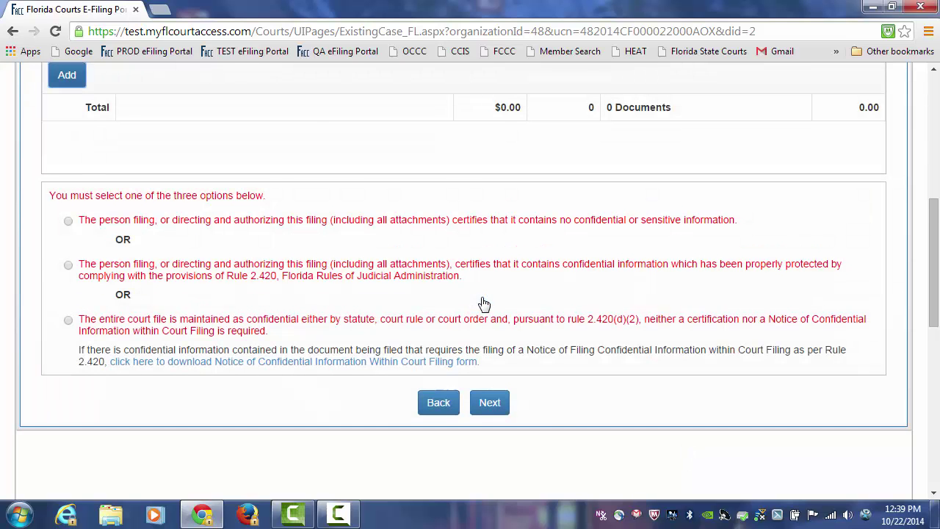
scroll(594, 310, "up", 3)
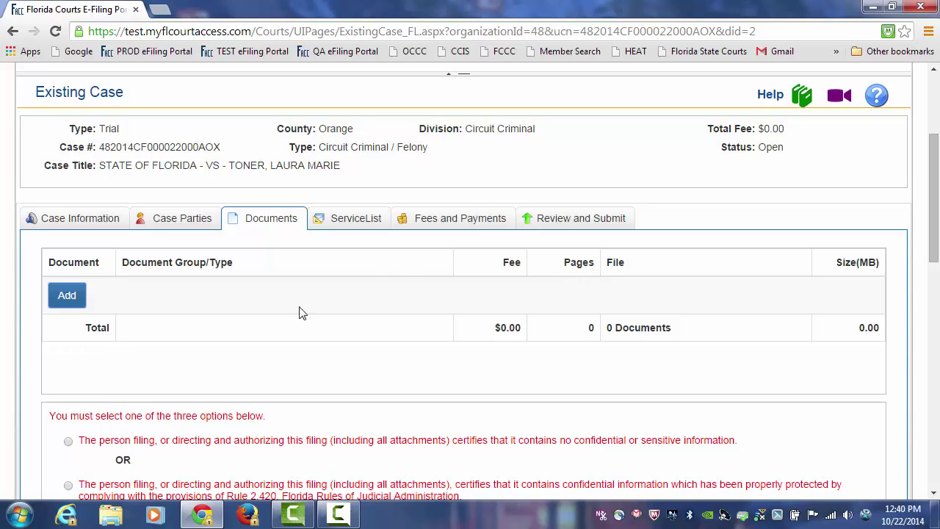
Add a Progress Report/Performance Summary document, found by searching 'summary', with 2460 pages
left_click(66, 295)
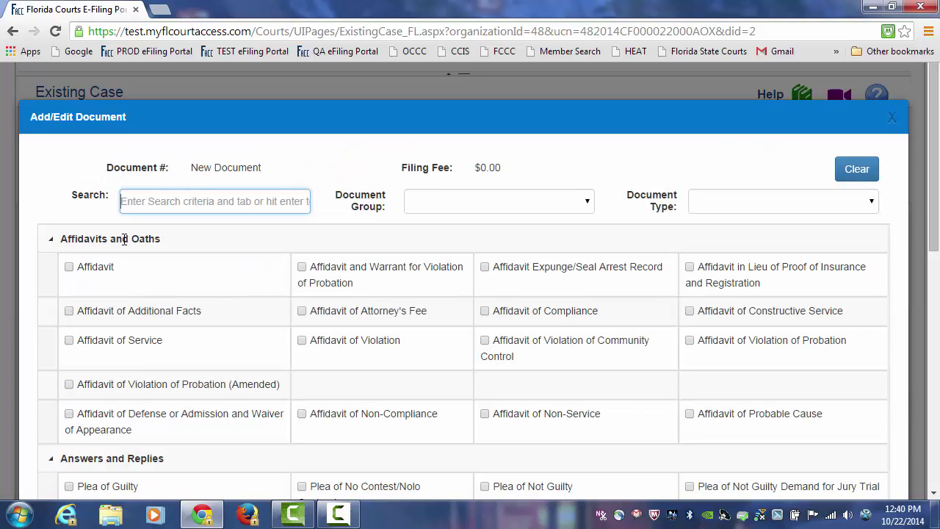
scroll(340, 180, "down", 1)
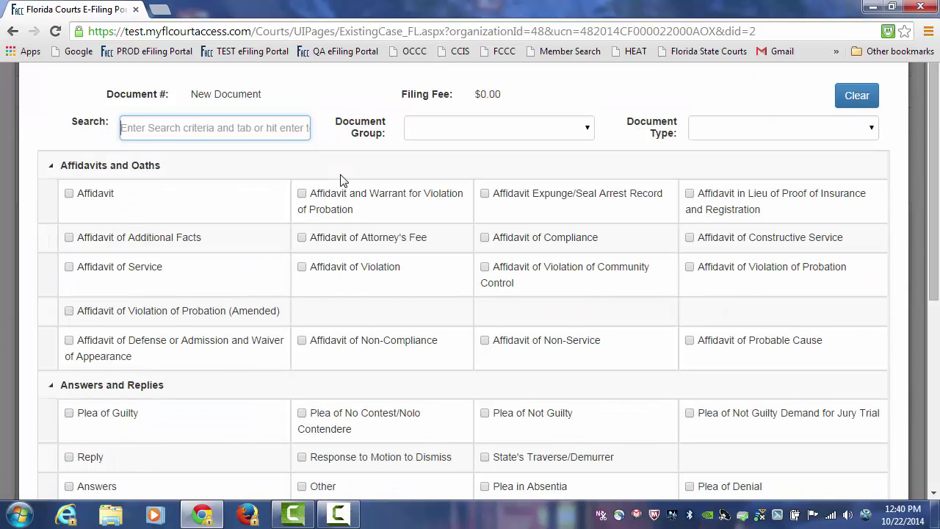
left_click(176, 130)
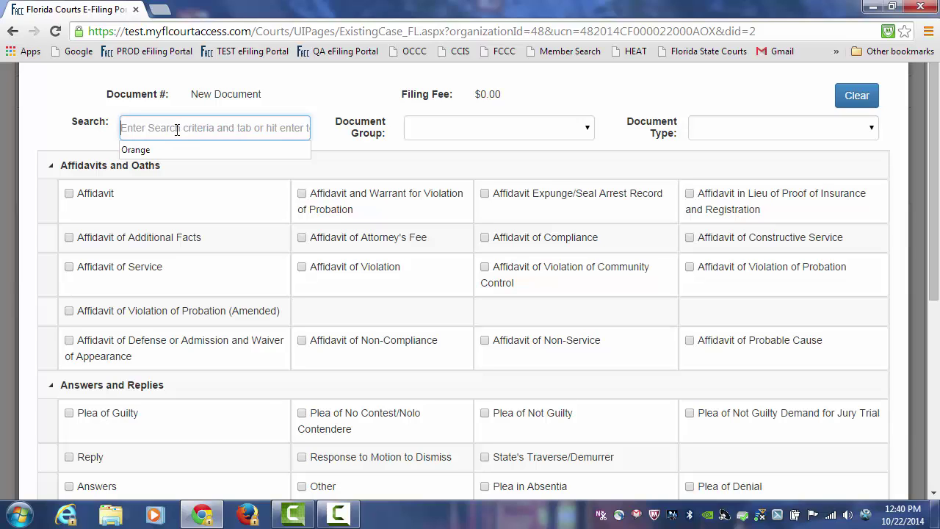
type("summary")
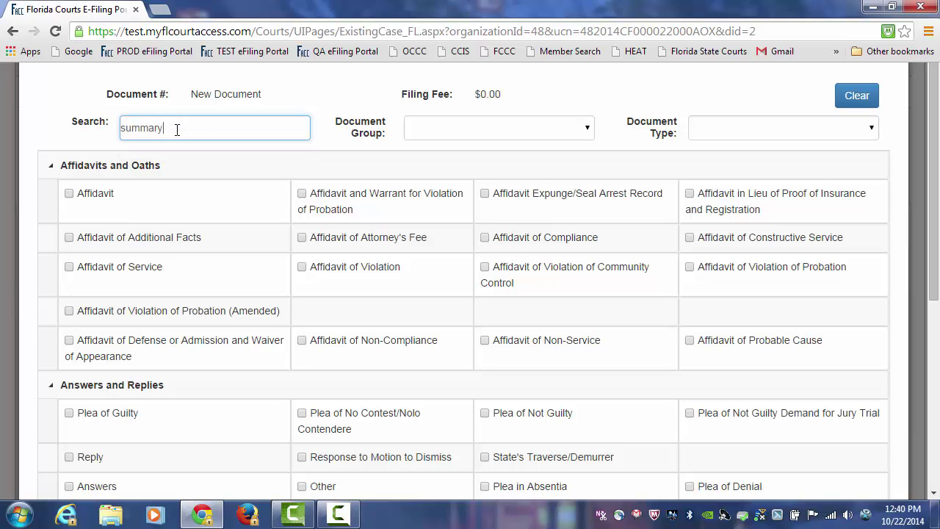
key("Tab")
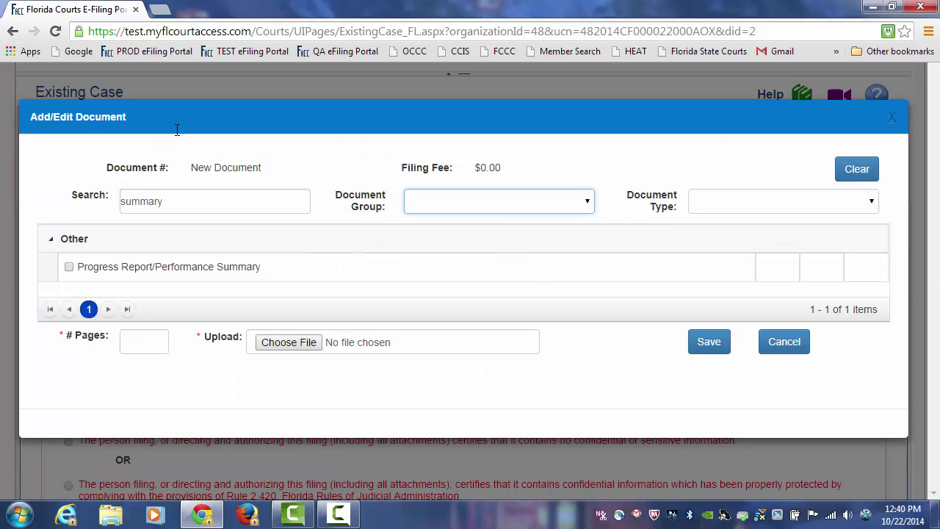
left_click(69, 267)
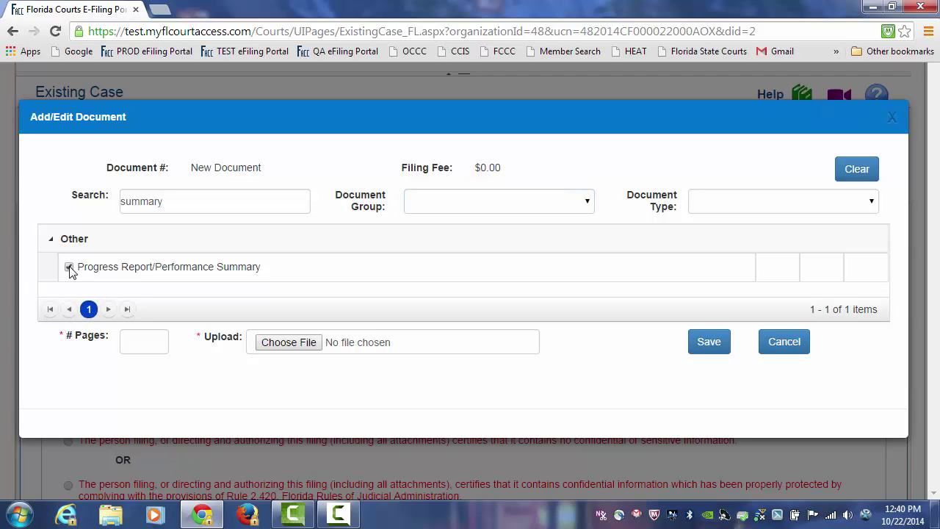
left_click(142, 345)
type("2460")
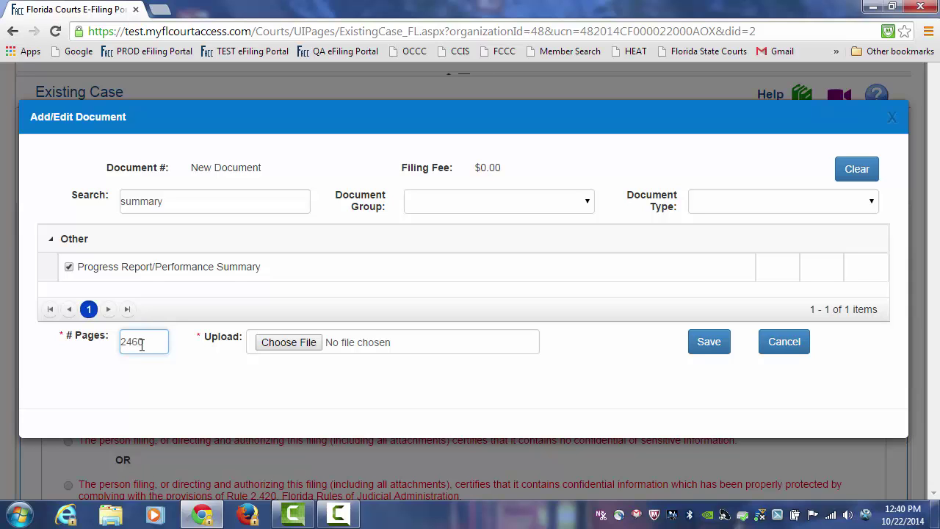
Attach Extremely Large Doc.pdf as the document's upload file
left_click(276, 345)
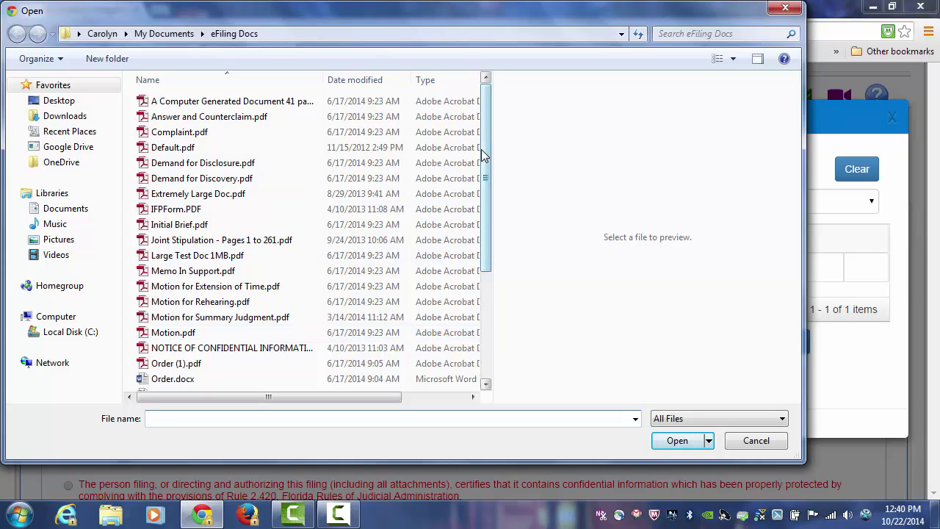
left_click_drag(482, 151, 481, 292)
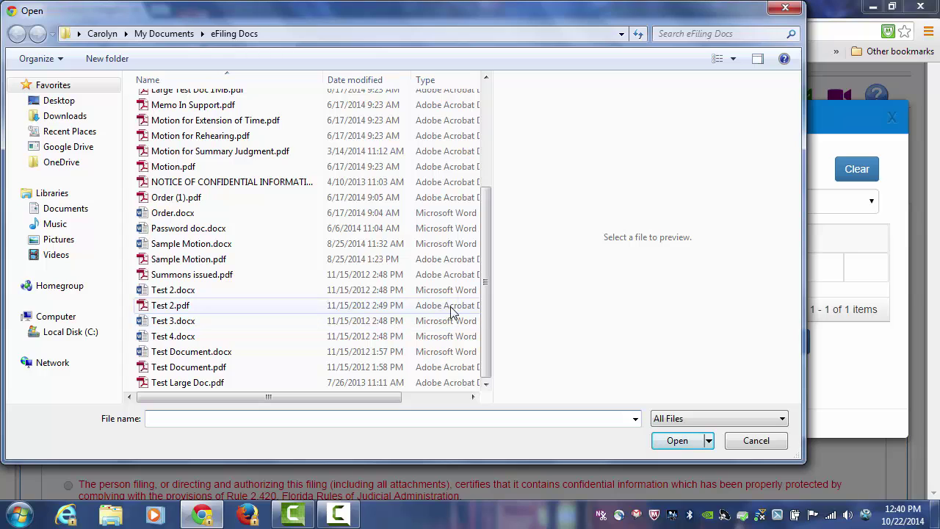
left_click_drag(484, 306, 242, 153)
left_click(229, 159)
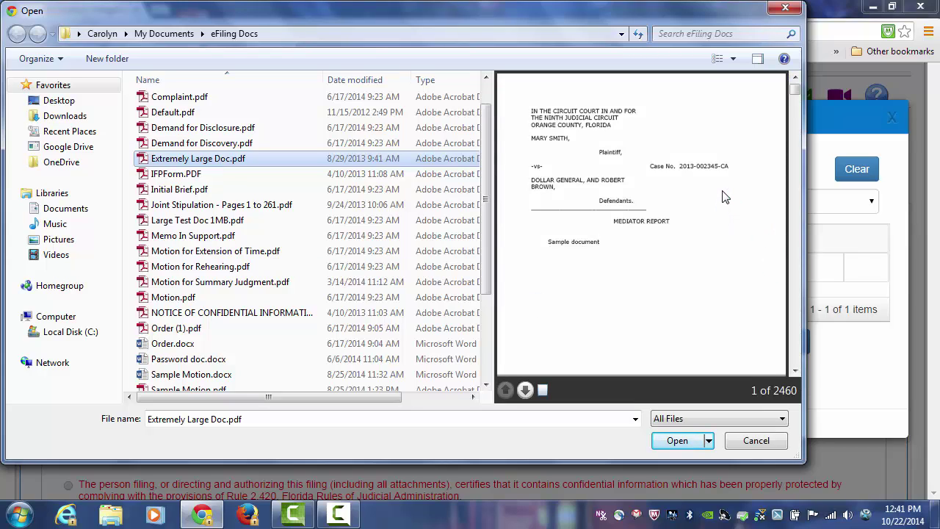
scroll(723, 197, "down", 1)
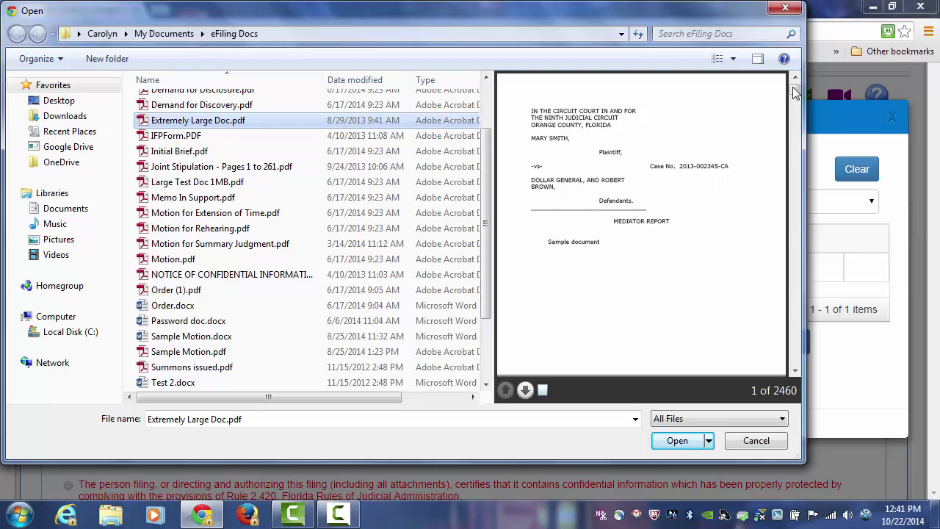
mouse_move(799, 92)
left_mouse_down()
mouse_move(801, 126)
mouse_move(800, 87)
left_mouse_up()
left_click(679, 441)
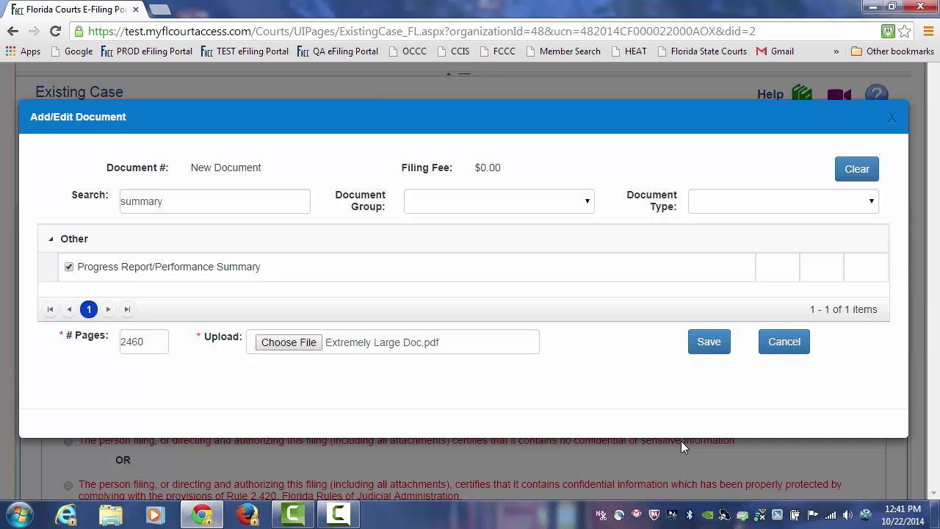
Save the 2460-page, 21.60 MB document and certify no confidential information
left_click(706, 343)
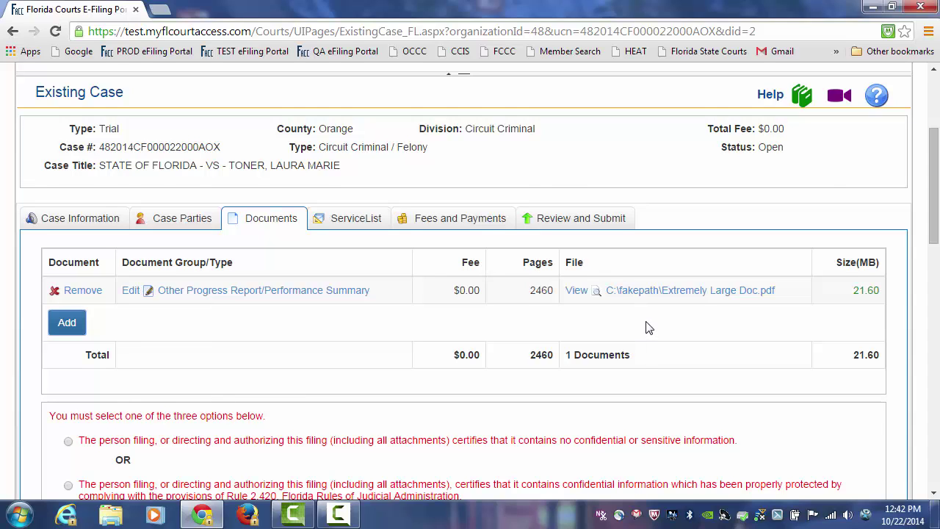
scroll(649, 327, "down", 1)
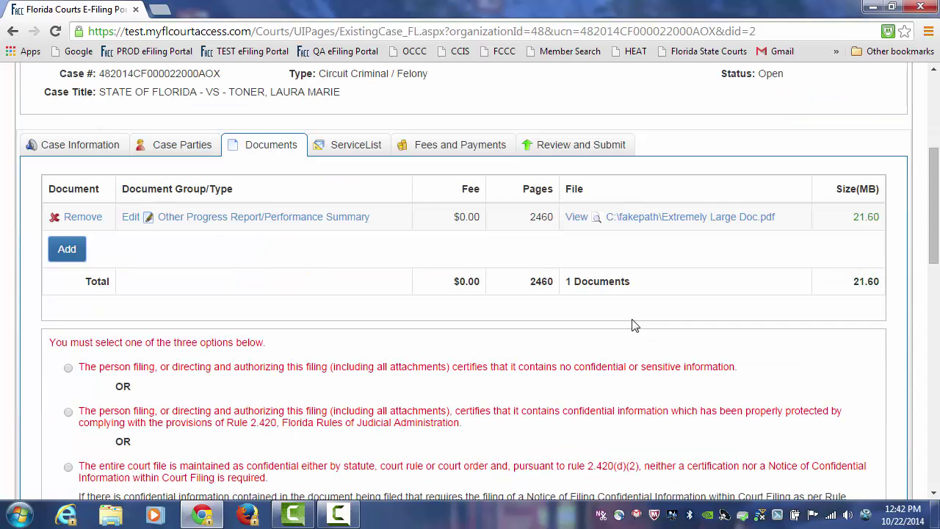
left_click(70, 373)
scroll(681, 343, "down", 2)
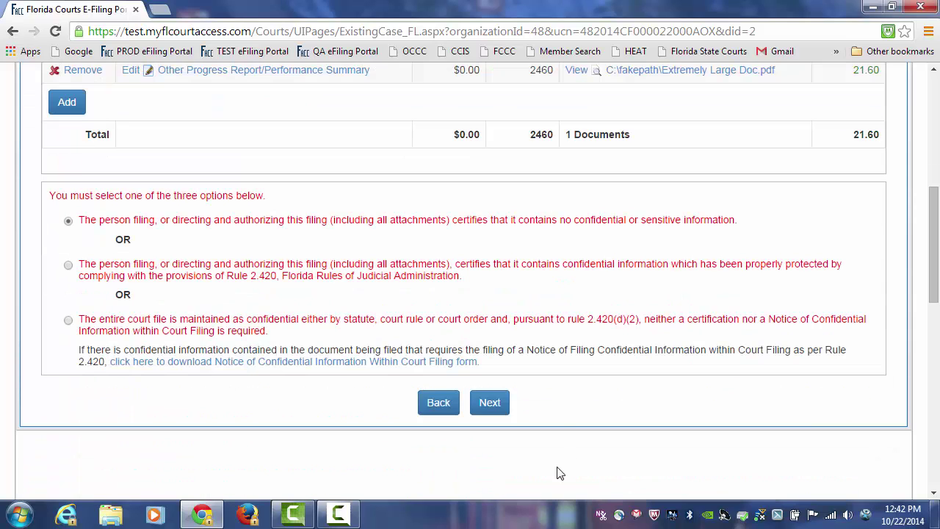
Select only the filing attorney for electronic service on the ServiceList tab
left_click(490, 404)
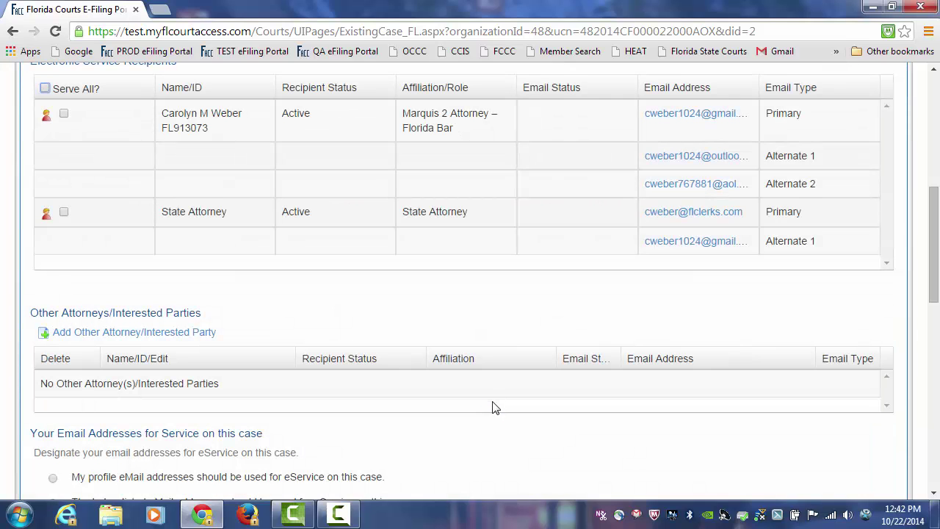
scroll(498, 404, "up", 1)
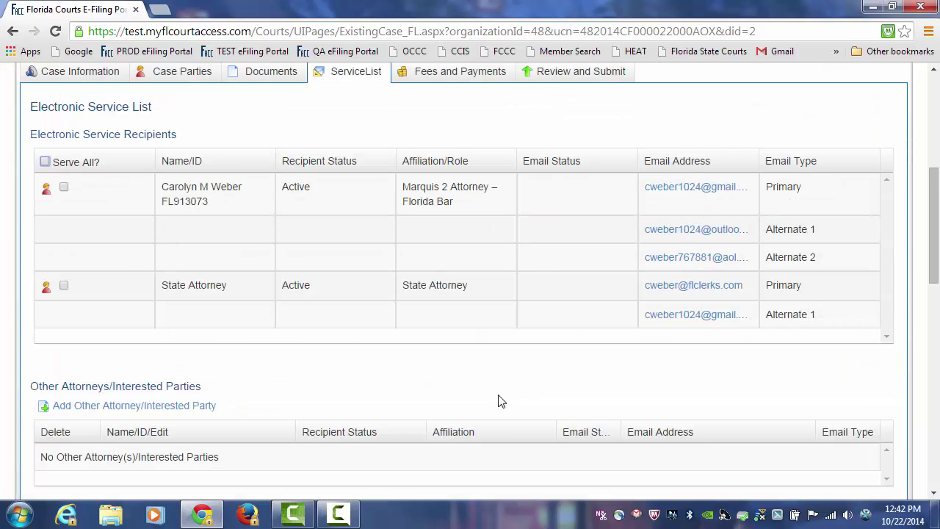
left_click(64, 188)
scroll(306, 294, "down", 2)
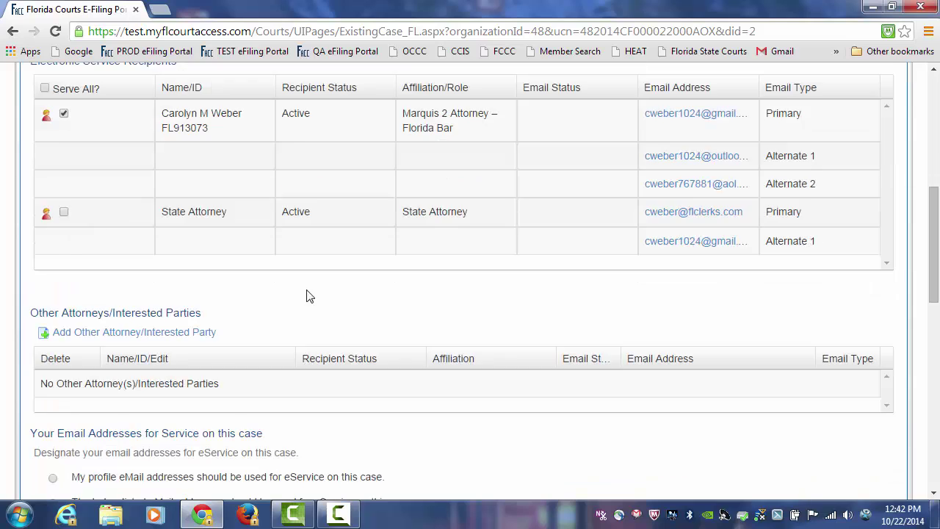
Proceed through Fees and Payments and submit the filing to the court
scroll(397, 402, "down", 2)
left_click(488, 362)
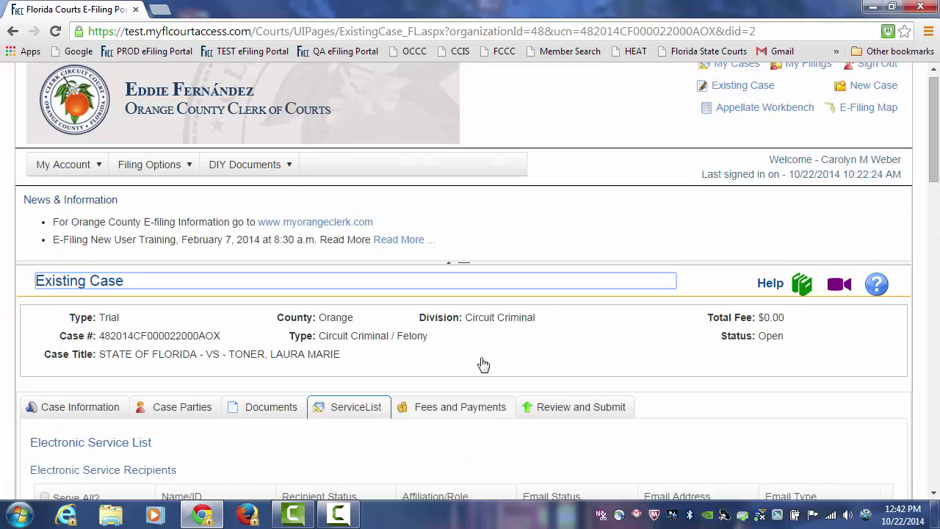
scroll(645, 317, "down", 3)
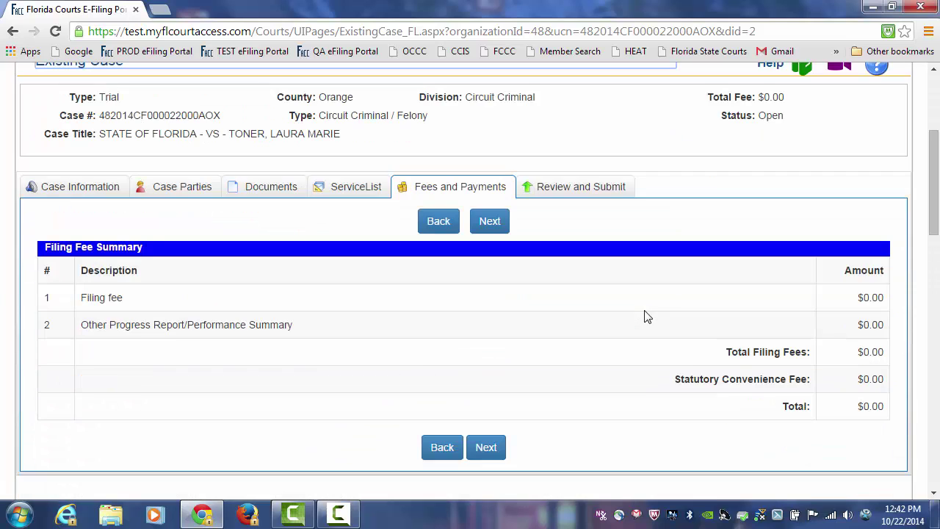
left_click(491, 448)
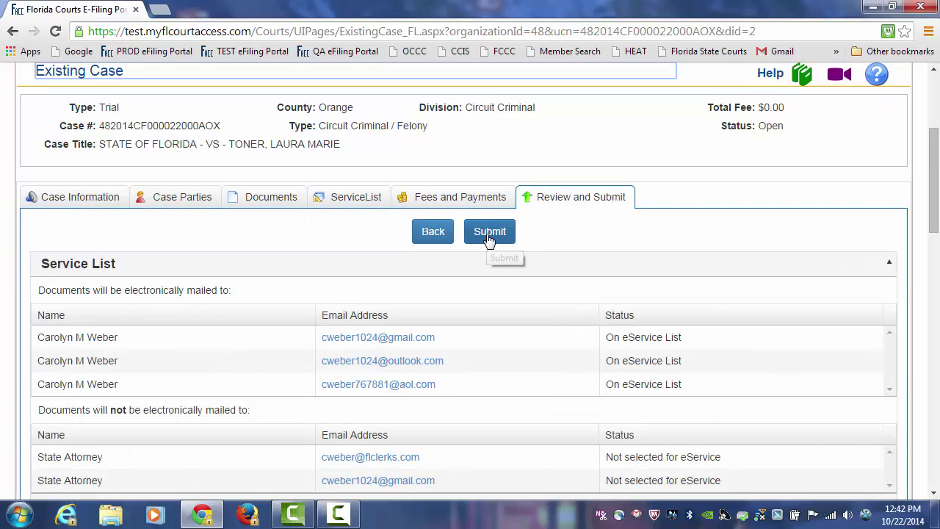
left_click(489, 232)
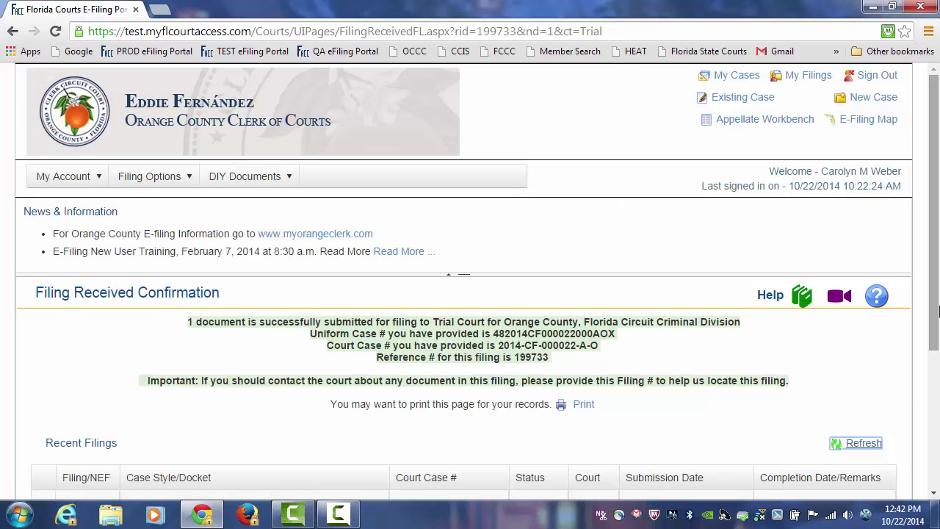
Refresh Recent Filings to check the received filing, then go to My Cases
left_click_drag(935, 312, 934, 470)
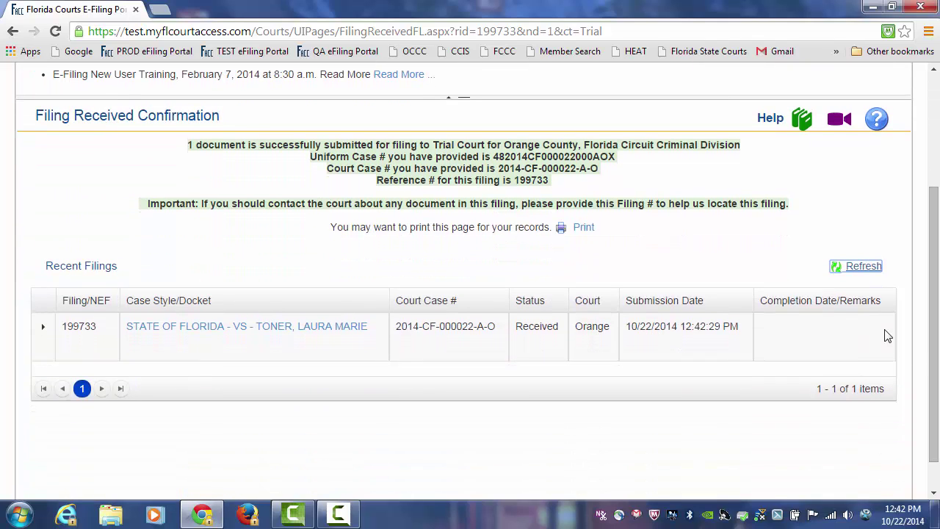
left_click(853, 269)
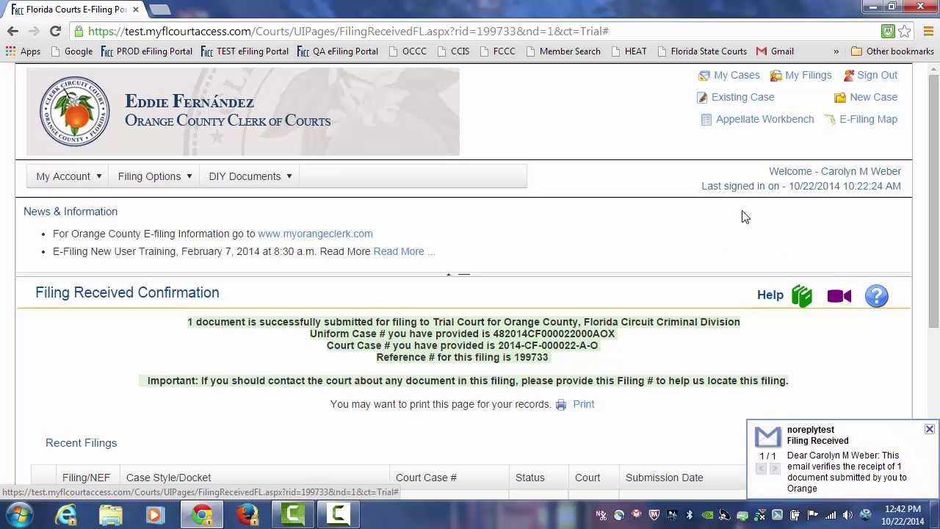
left_click(727, 76)
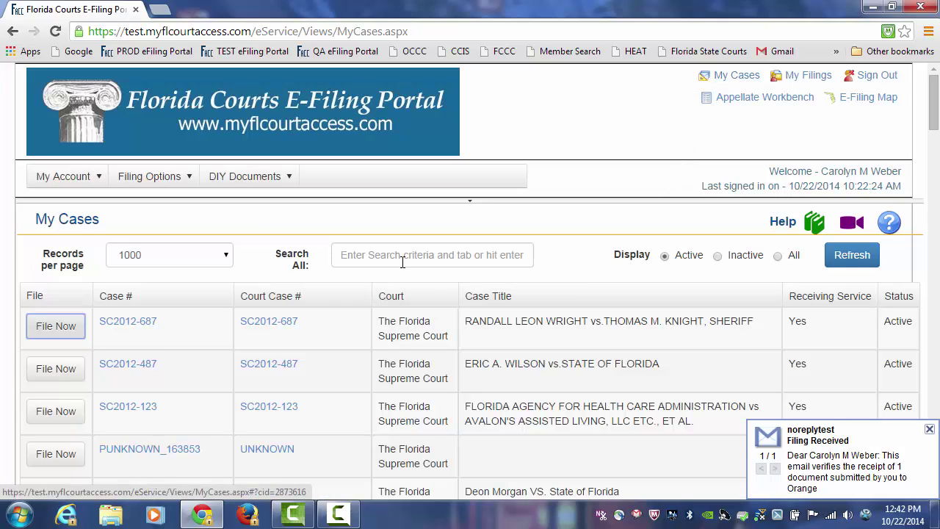
left_click(403, 261)
type("t")
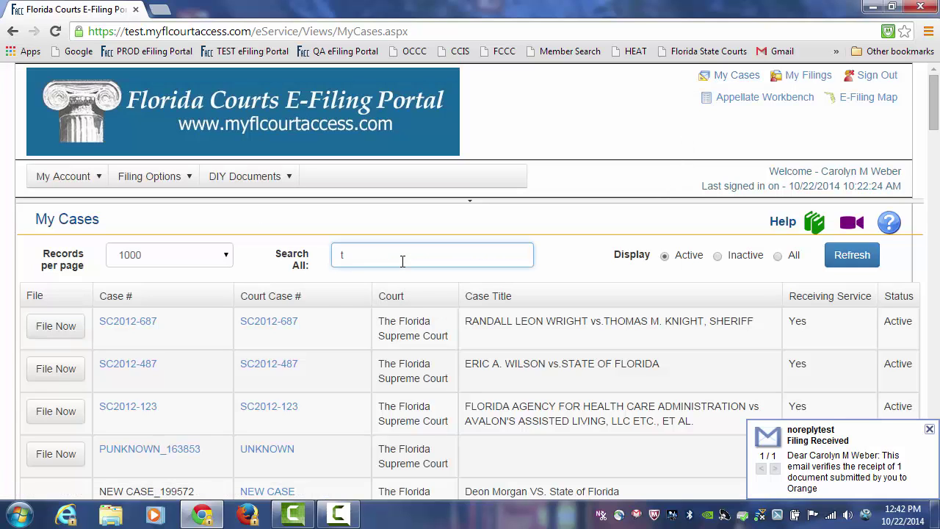
type("oner")
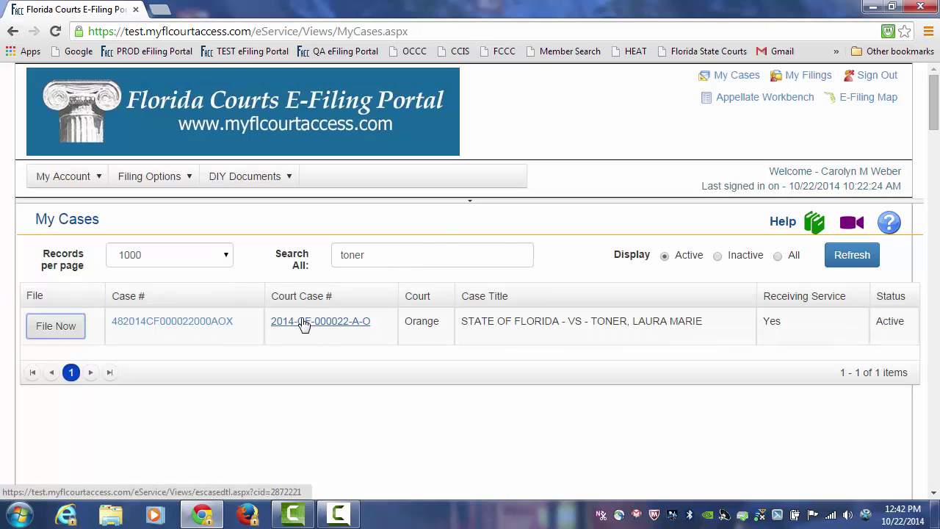
left_click(53, 330)
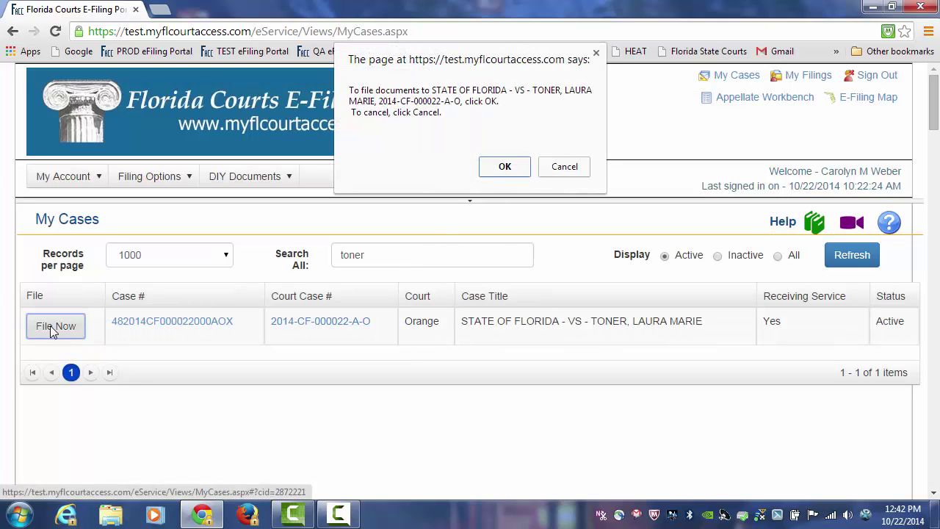
left_click(503, 170)
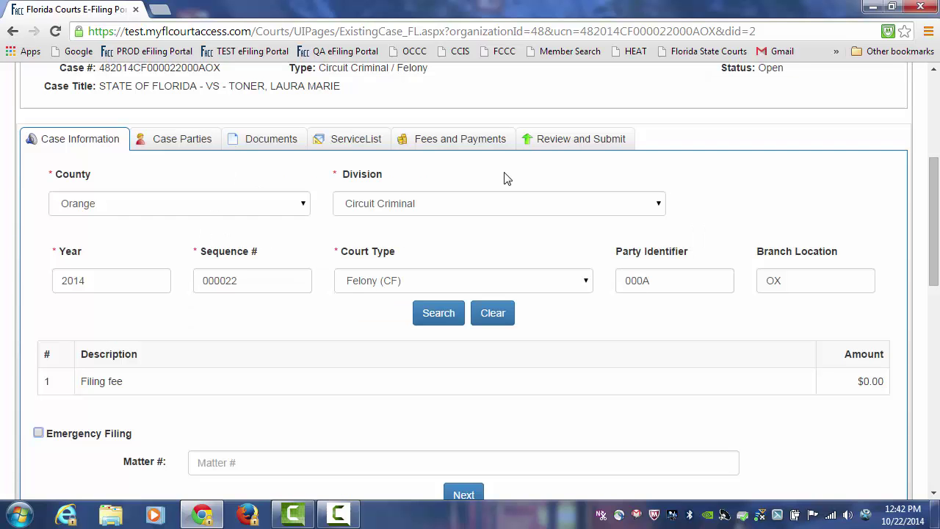
On Case Parties, choose the Defendant as filing party and continue to Documents
left_click(210, 148)
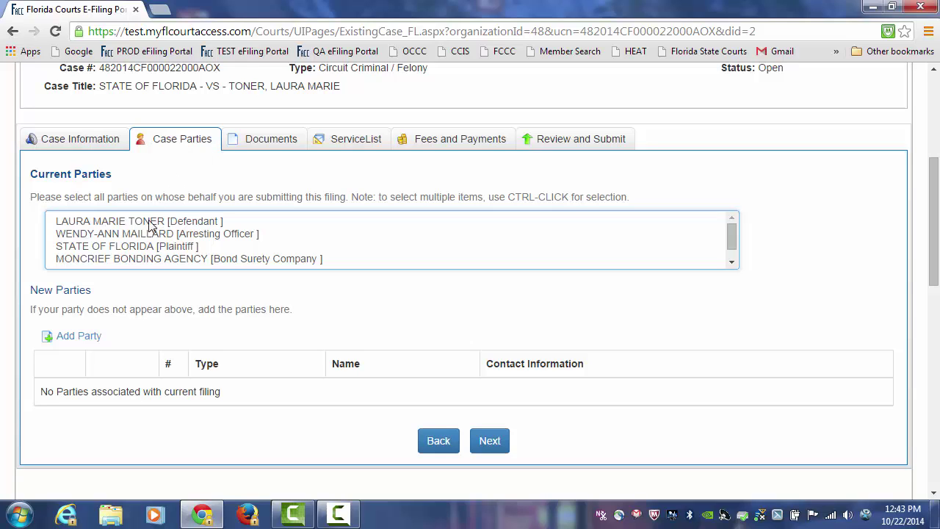
left_click(150, 224)
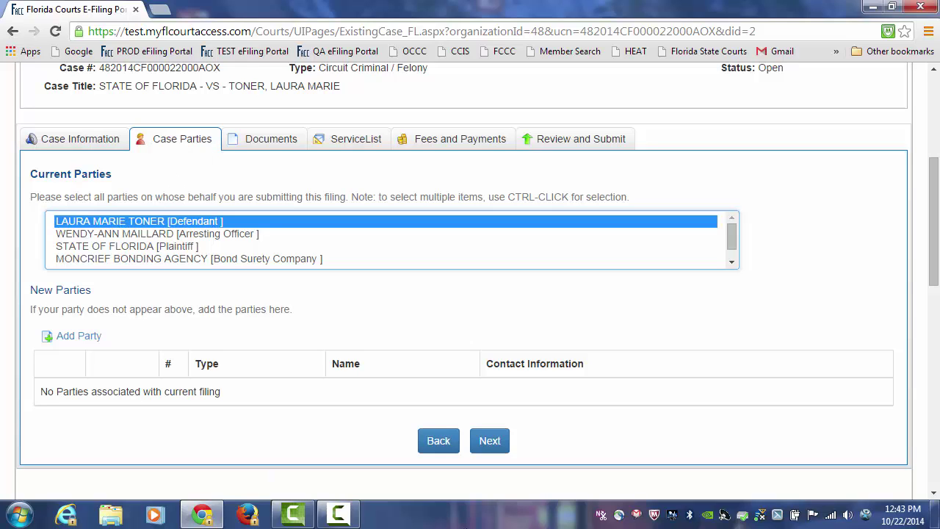
left_click(489, 441)
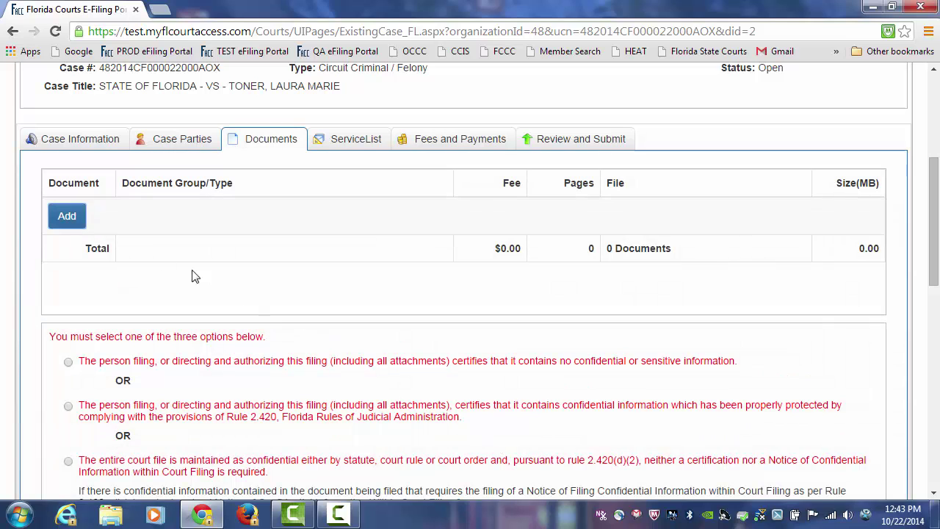
Add a new Progress Report/Performance Summary document of 261 pages and browse for its file
left_click(67, 217)
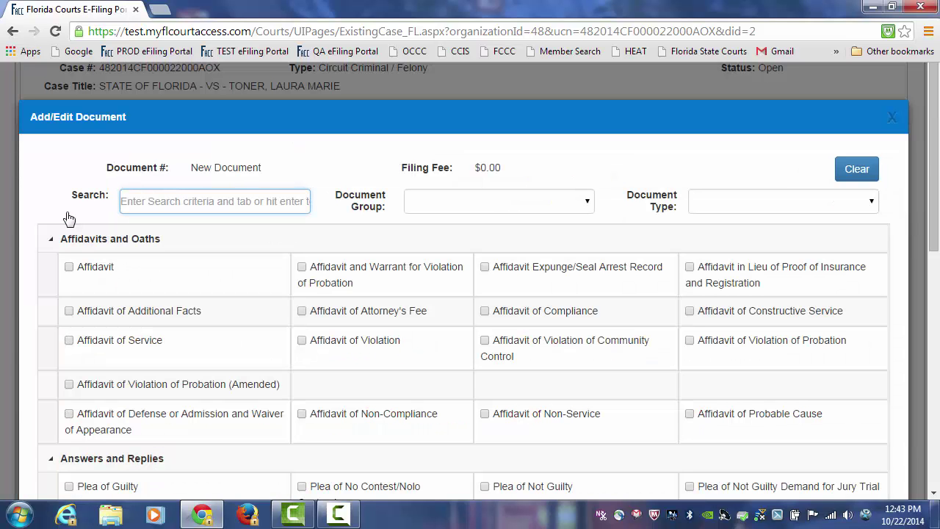
type("summary")
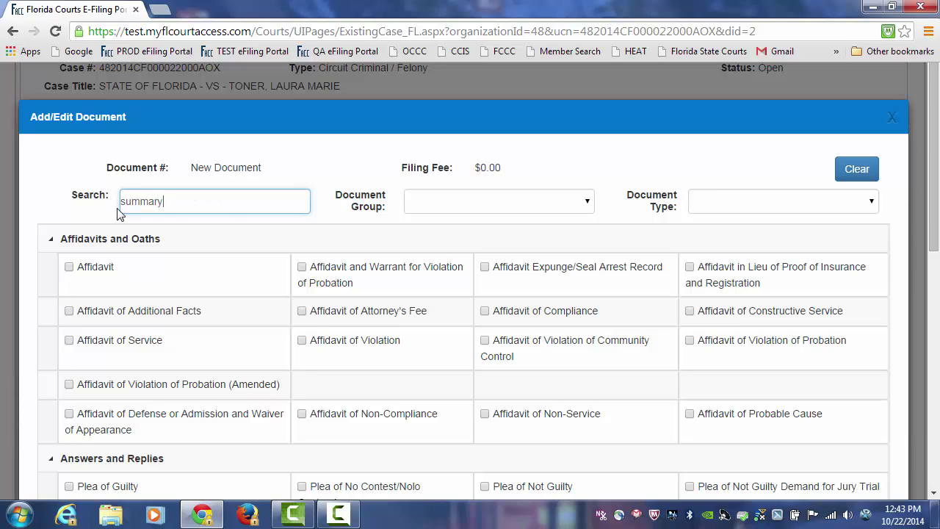
key("Tab")
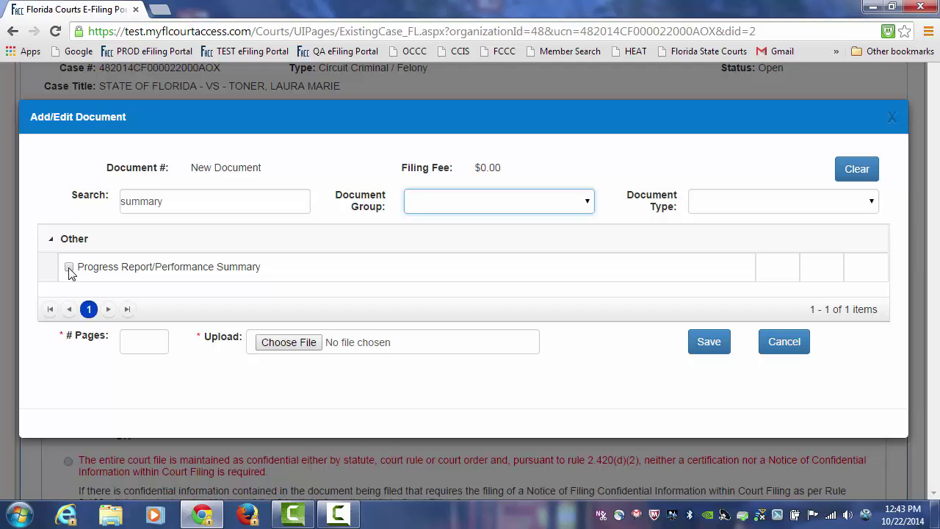
left_click(69, 268)
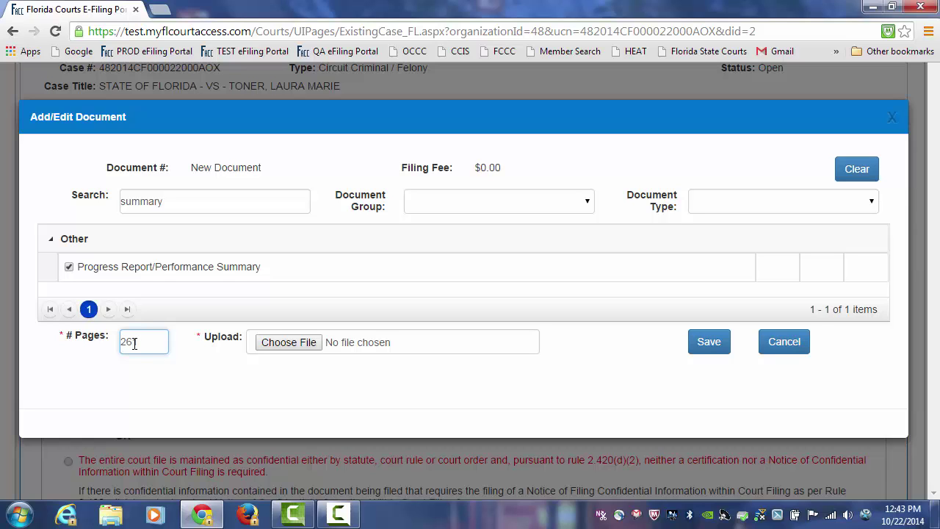
left_click(270, 349)
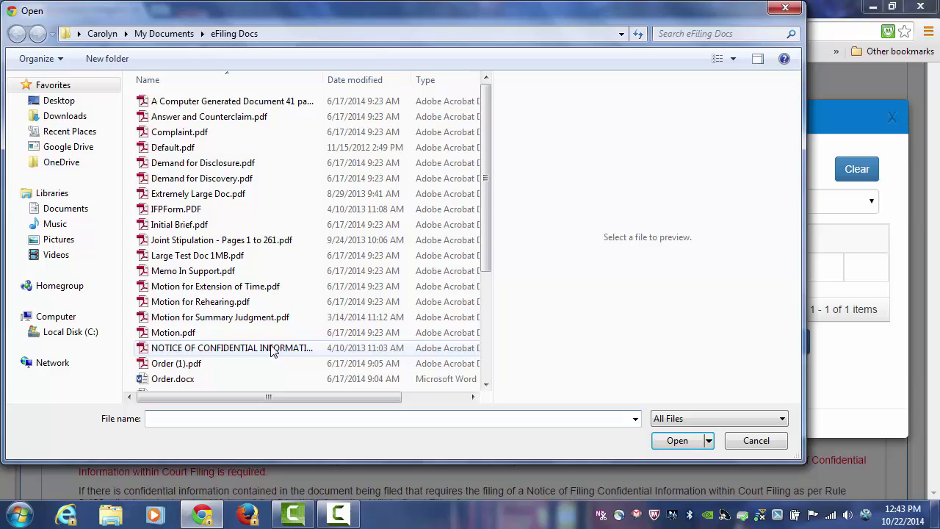
Attach Test Large Doc.pdf to the new document and save it into the filing
left_click_drag(485, 199, 486, 315)
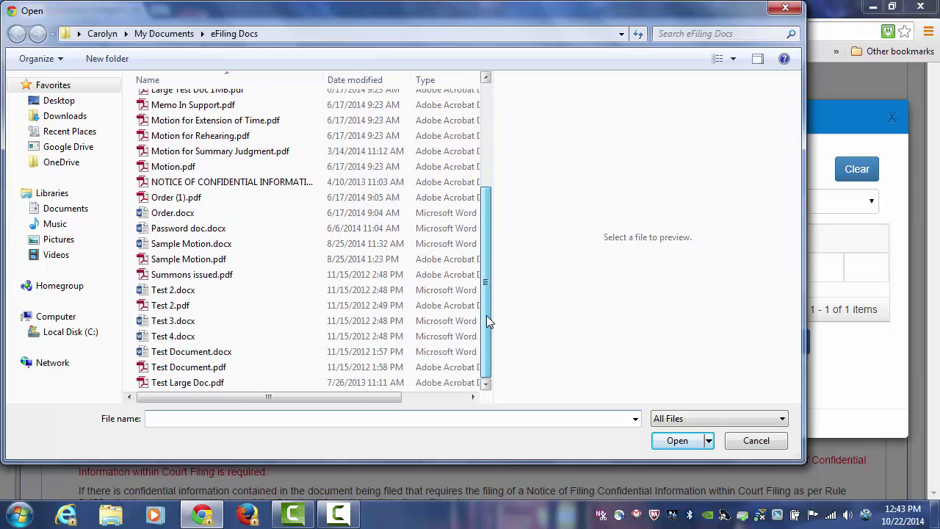
left_click(189, 383)
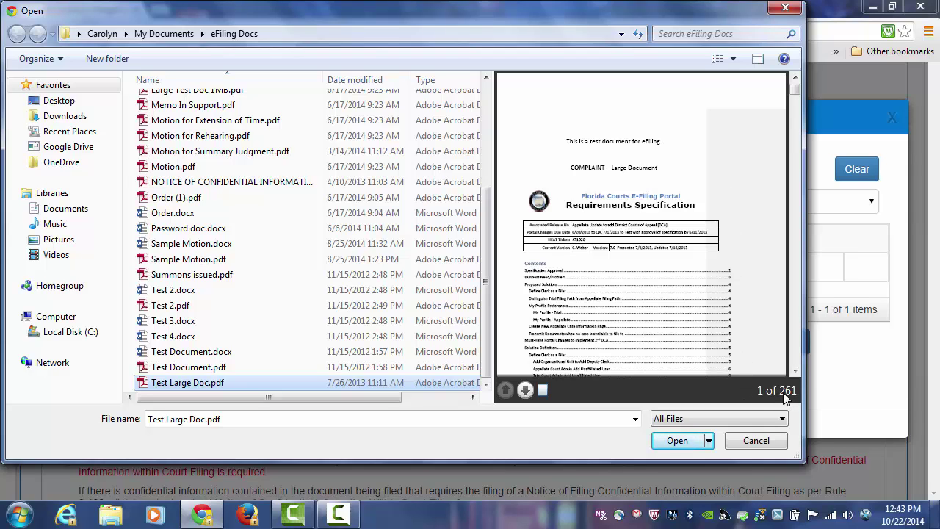
left_click(685, 441)
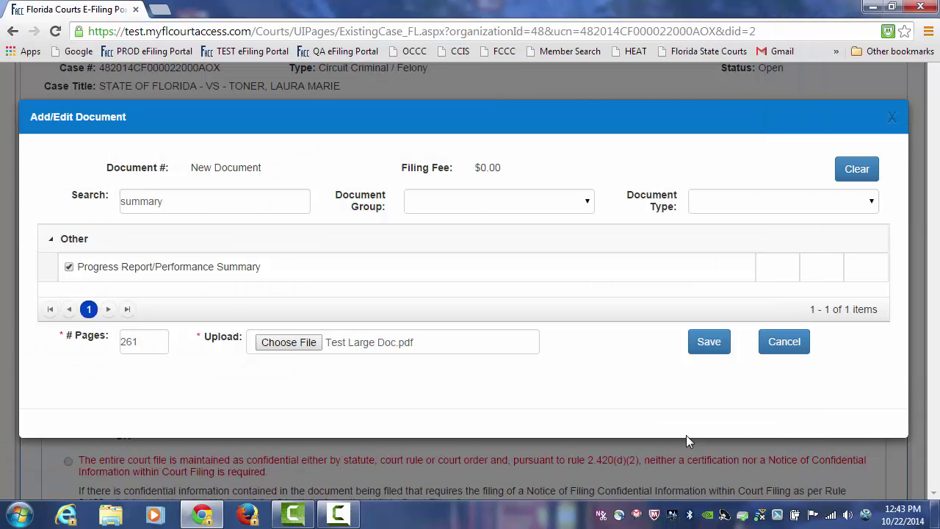
left_click(709, 348)
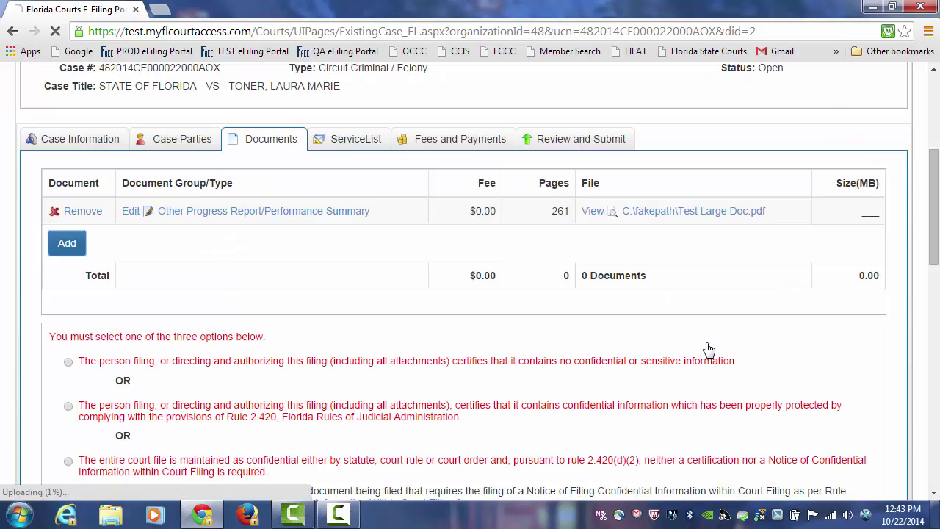
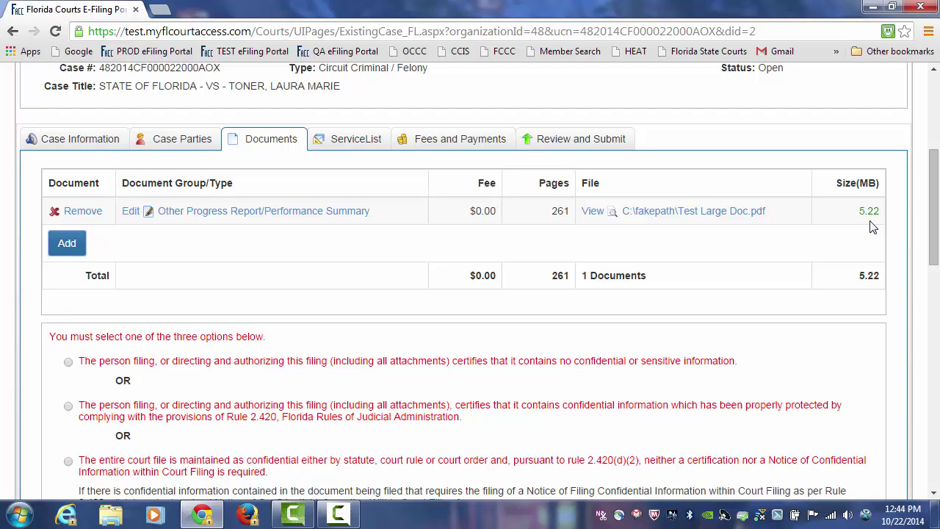
Certify that the filing contains no confidential information and continue to the service list
left_click(68, 362)
scroll(493, 302, "down", 3)
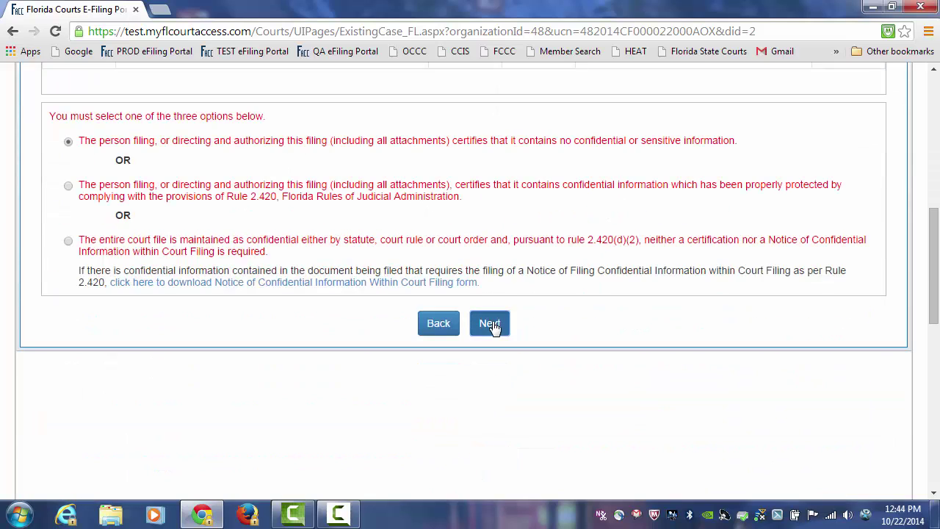
left_click(490, 324)
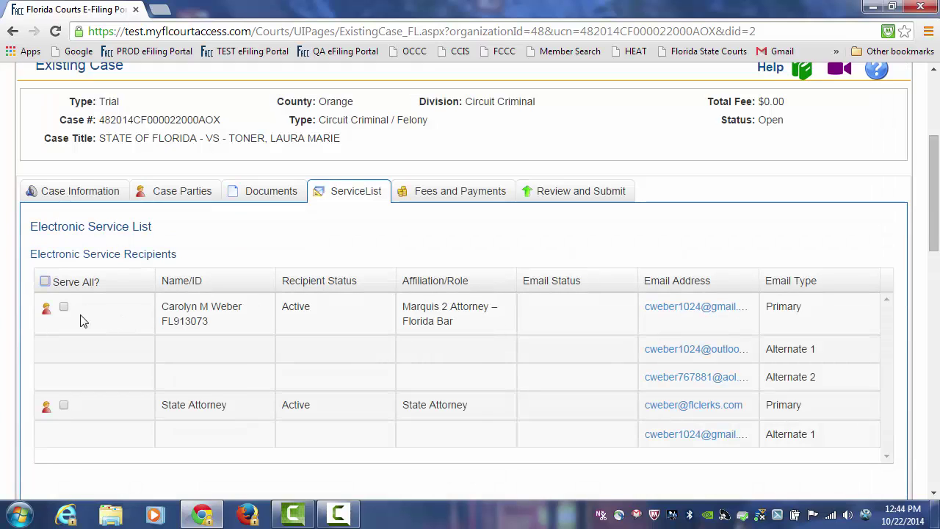
Serve the attorney electronically, pass the $0.00 fee summary, and submit the filing
left_click(64, 308)
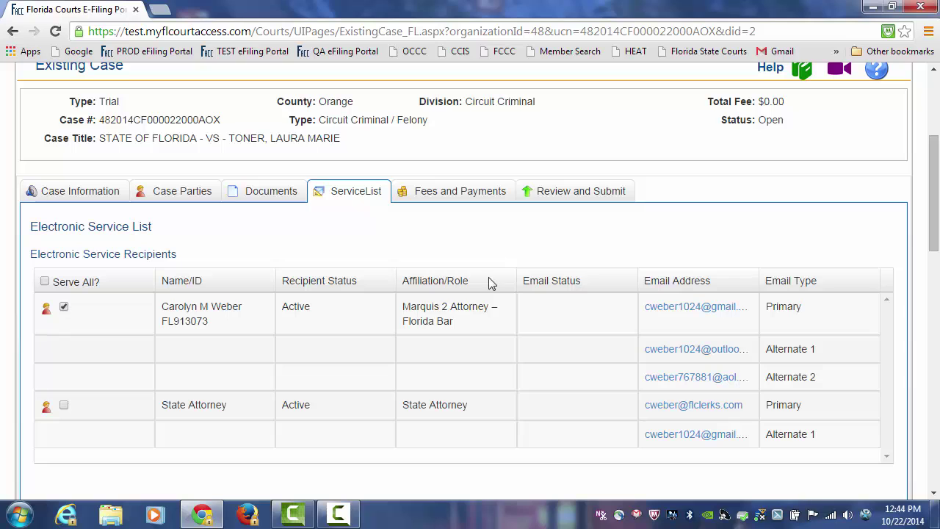
left_click(484, 196)
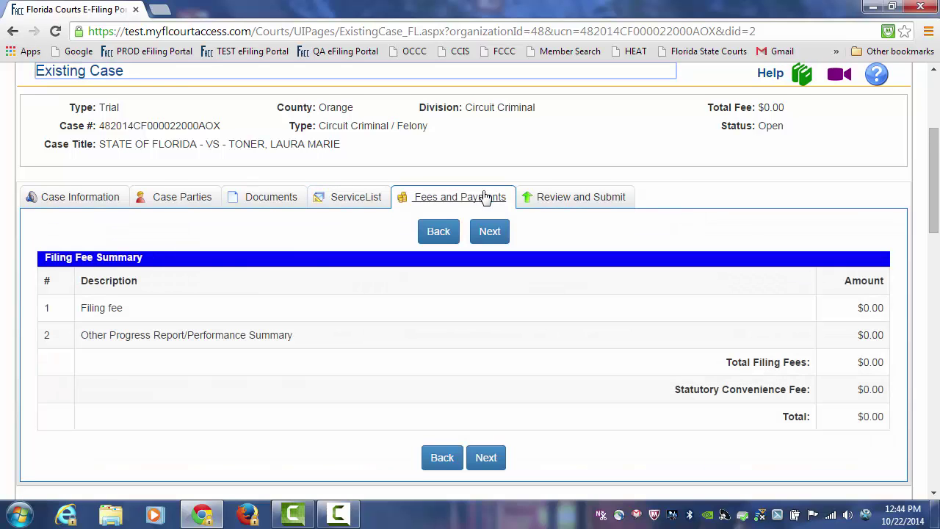
left_click(566, 203)
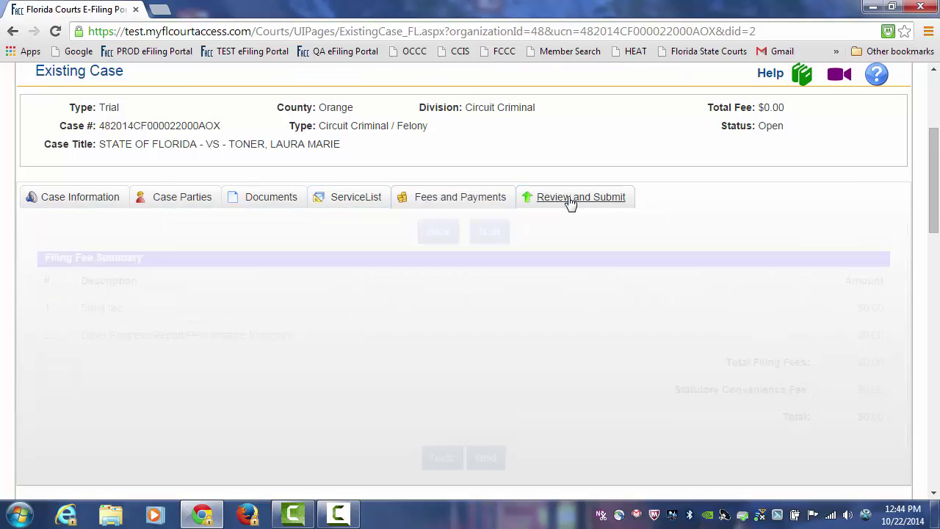
left_click(495, 233)
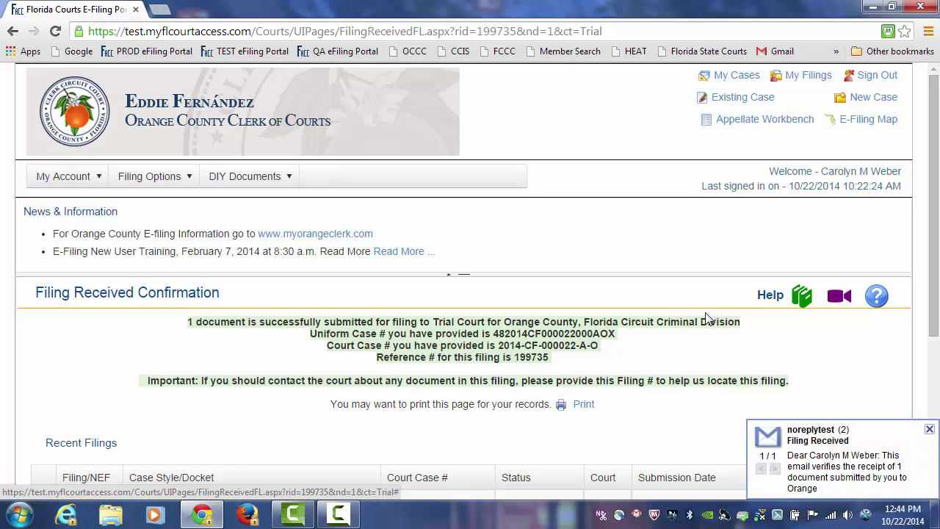
Refresh Recent Filings so the new filing shows Received beside the earlier Pending Review one
scroll(936, 184, "down", 3)
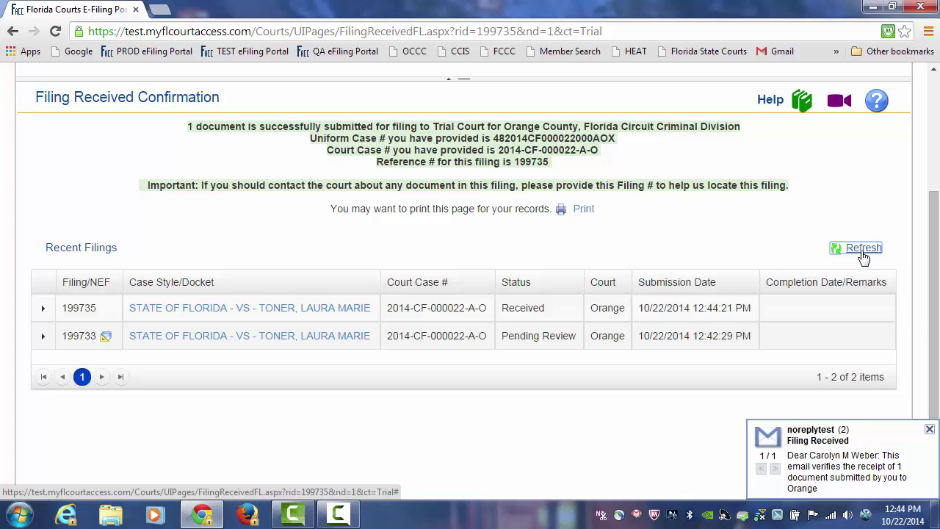
left_click(862, 250)
scroll(935, 170, "down", 3)
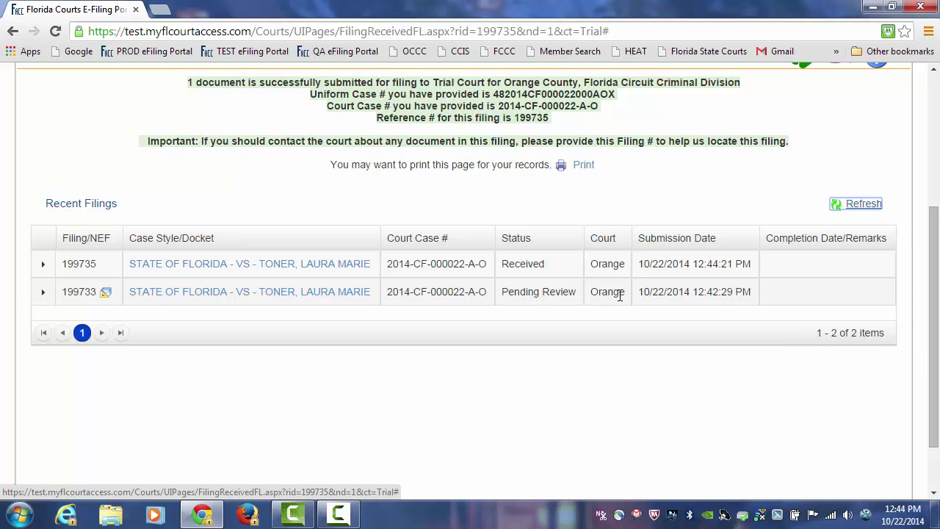
scroll(619, 295, "up", 3)
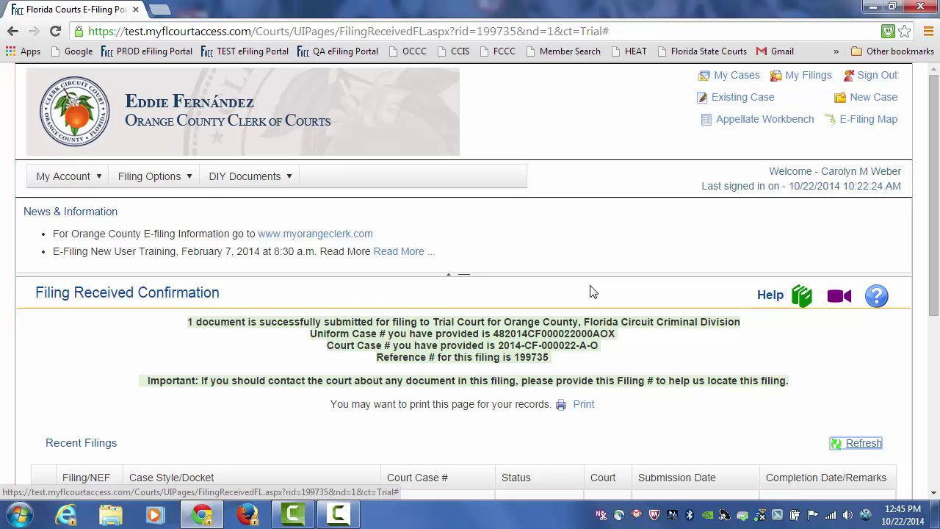
Load Gmail in a new browser tab and refresh to show the Part 1 and Part 2 service emails
left_click(163, 12)
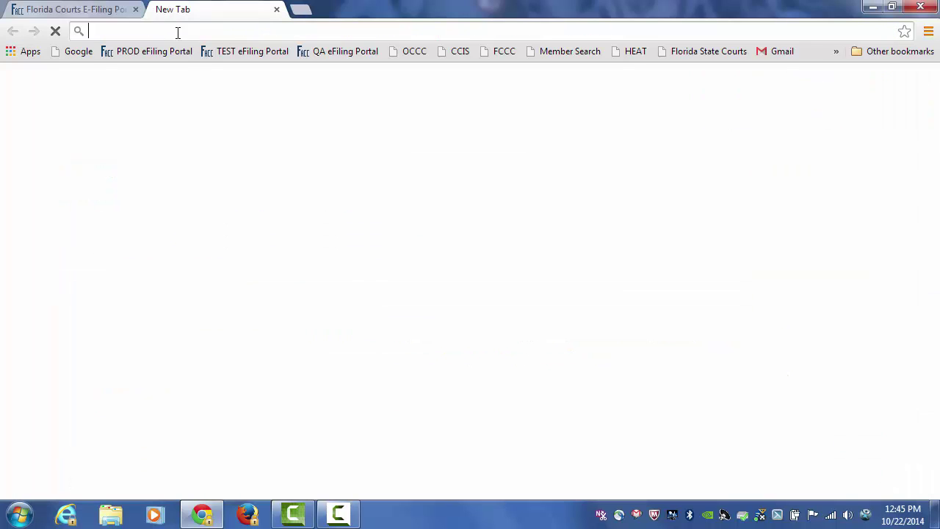
left_click(793, 56)
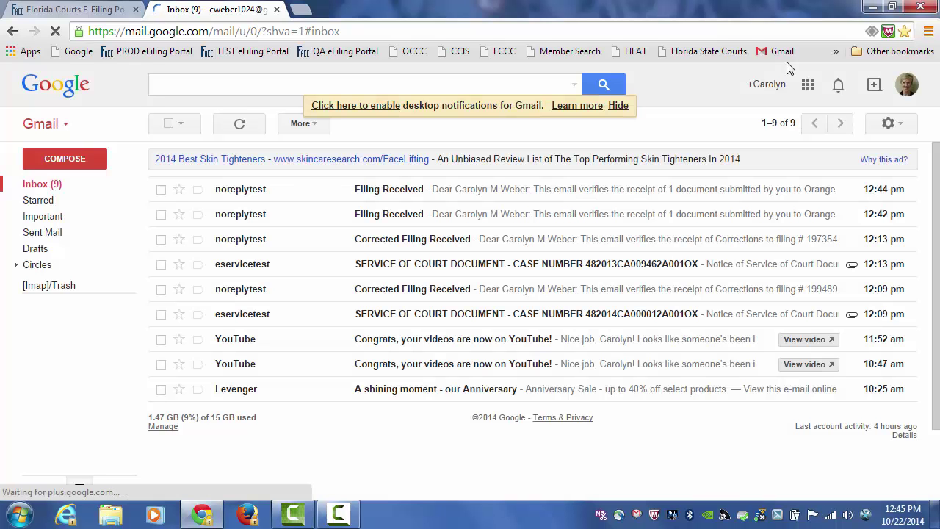
left_click(239, 125)
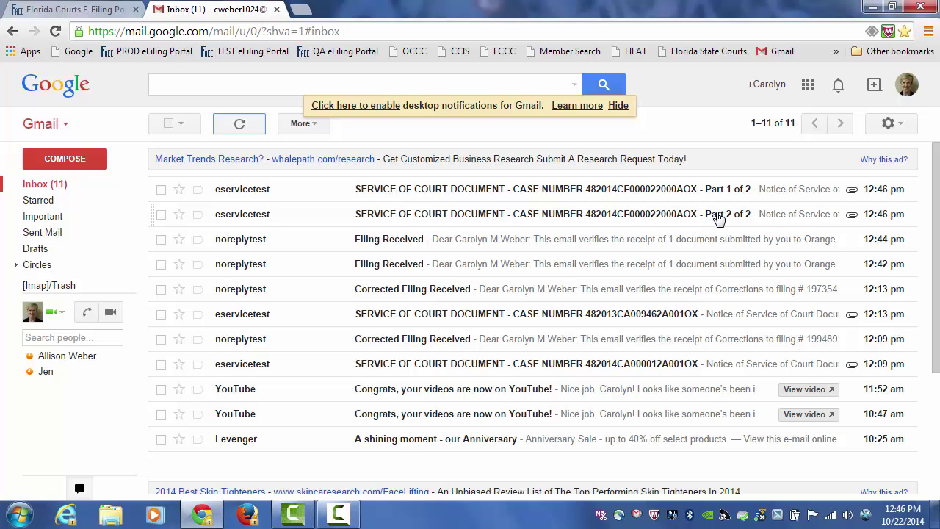
Read the Part 2 of 2 email listing the Progress Report/Performance Summary PDF, then return to the inbox
left_click(674, 219)
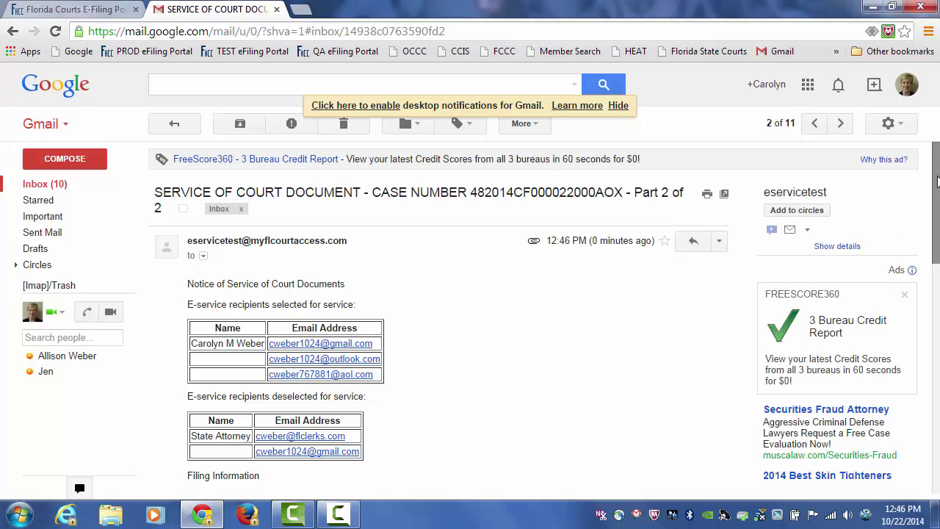
scroll(937, 183, "down", 3)
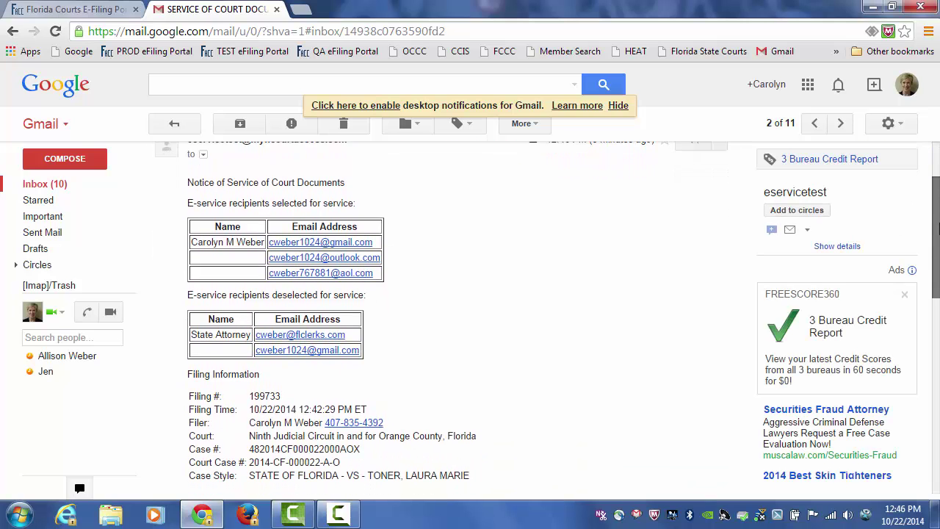
scroll(937, 271, "down", 3)
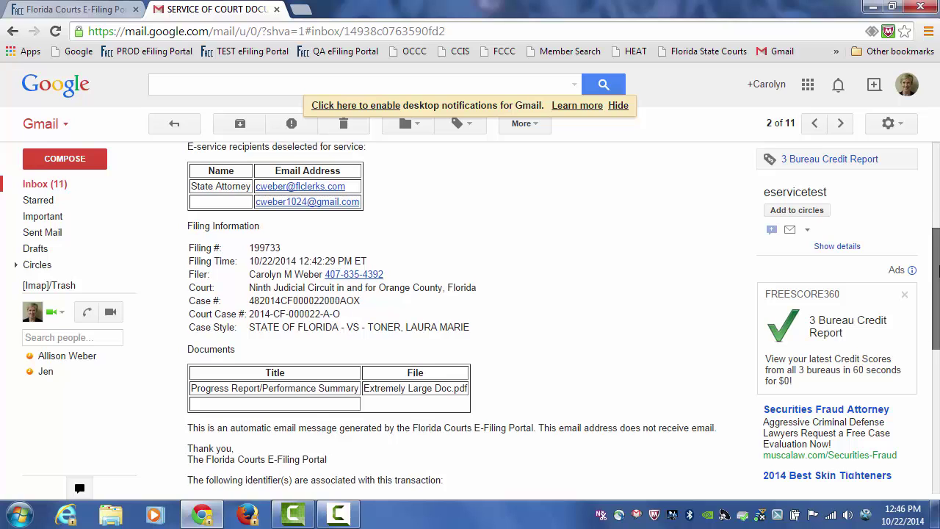
left_click_drag(937, 271, 938, 178)
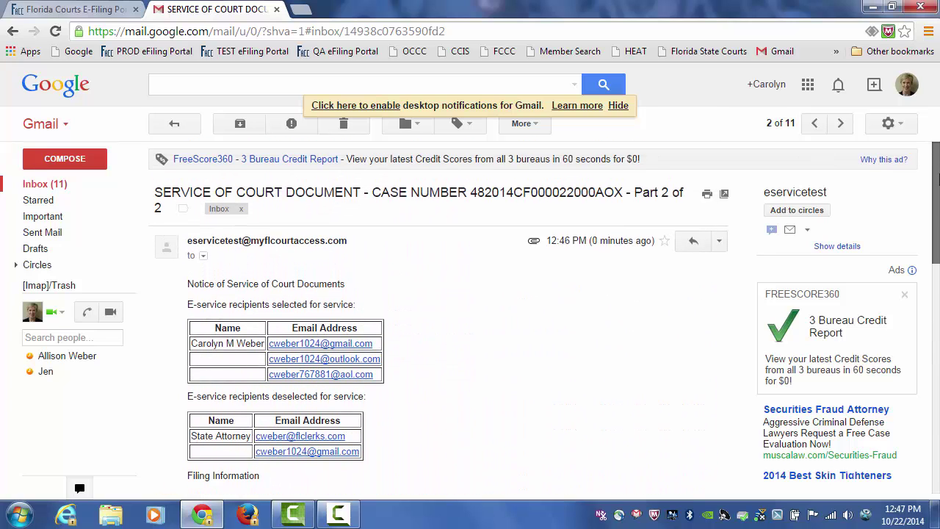
left_click(35, 186)
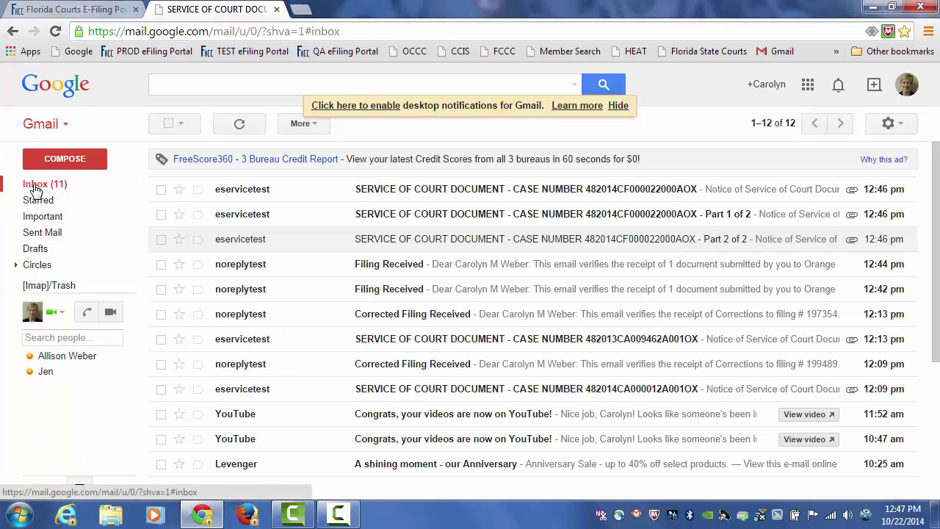
Read the Part 1 of 2 email's Documents table and attachment, then go back to the inbox
left_click(536, 218)
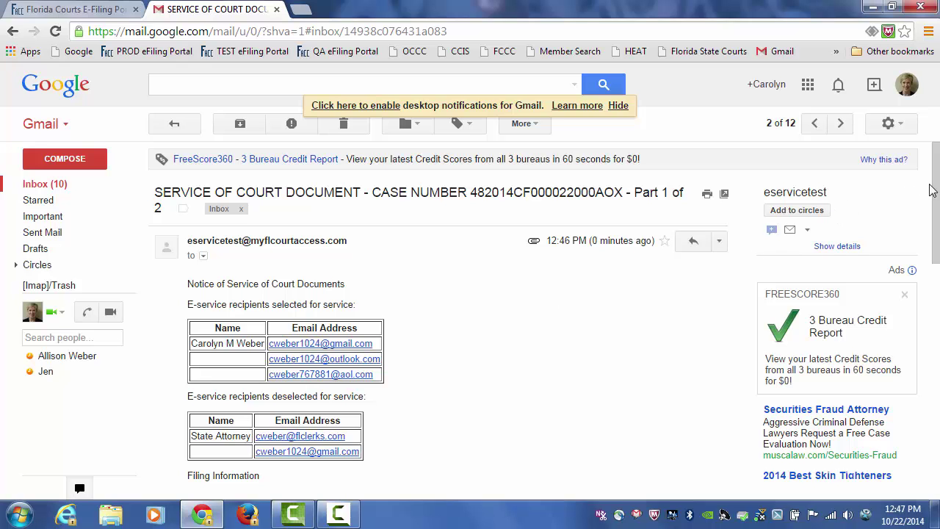
left_click_drag(931, 189, 937, 300)
scroll(247, 373, "down", 2)
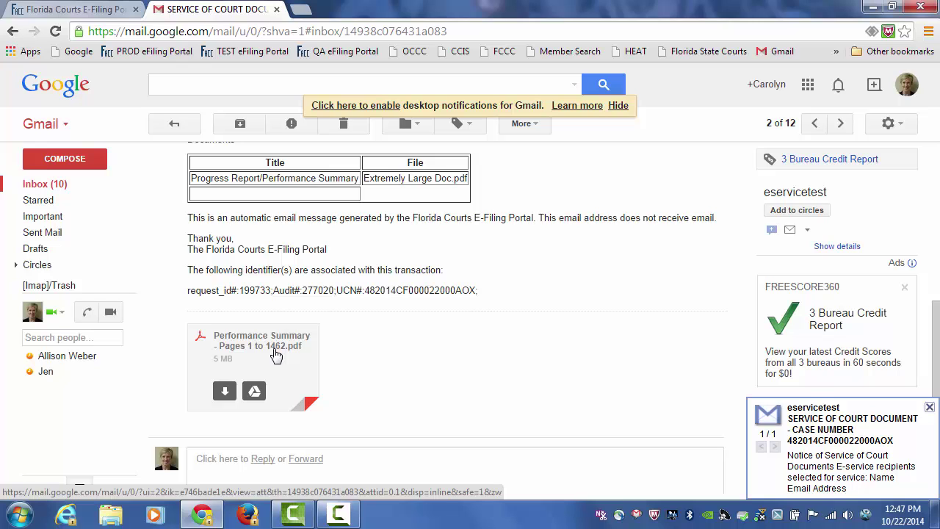
left_click(43, 187)
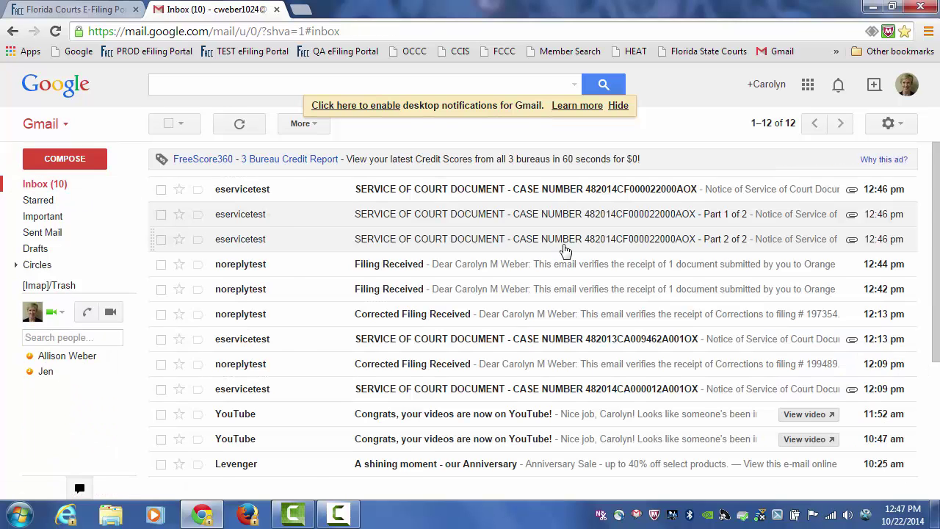
Check Part 2 of 2 again, re-read Part 1 of 2, and return to the inbox
left_click(564, 247)
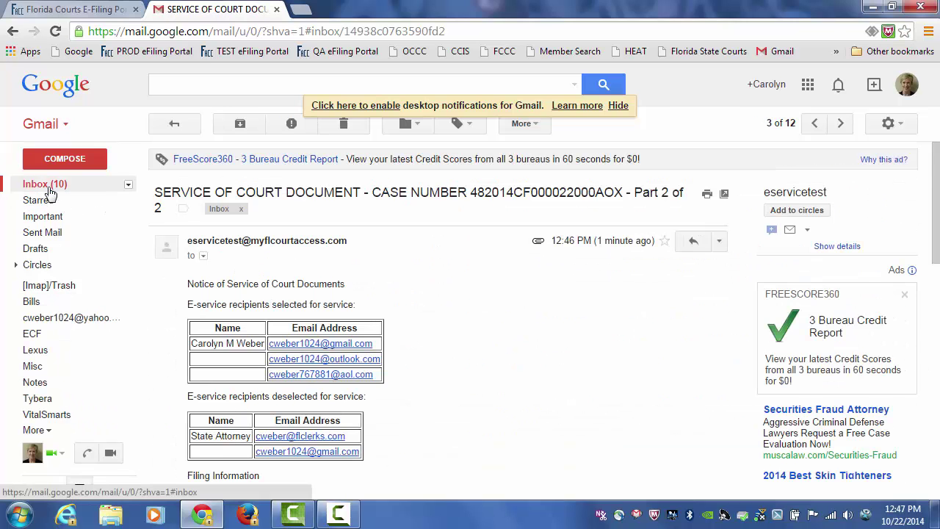
left_click(49, 192)
left_click(671, 222)
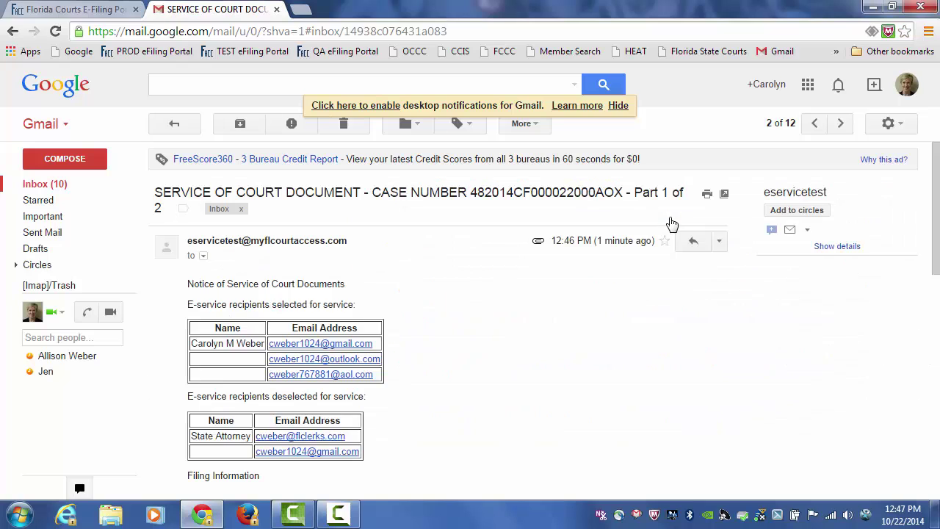
scroll(591, 309, "down", 7)
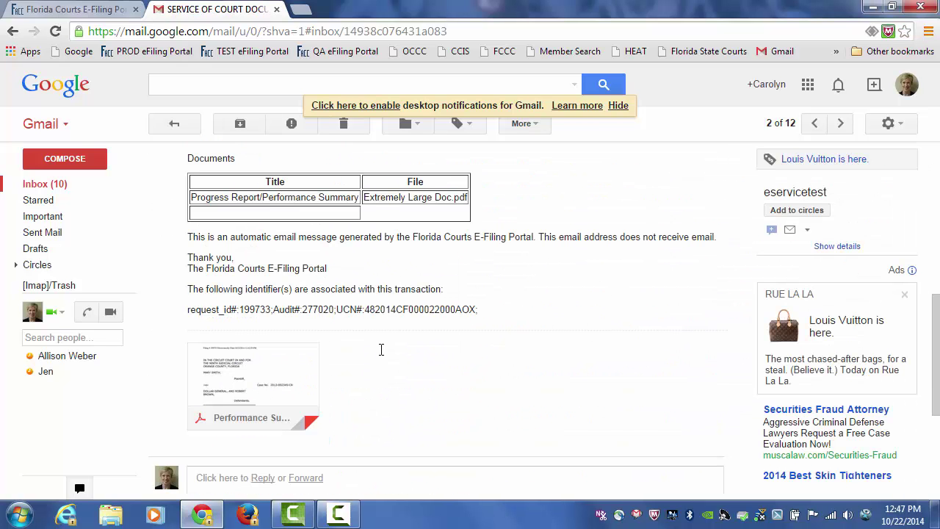
mouse_move(251, 364)
scroll(555, 342, "up", 1)
scroll(556, 342, "up", 5)
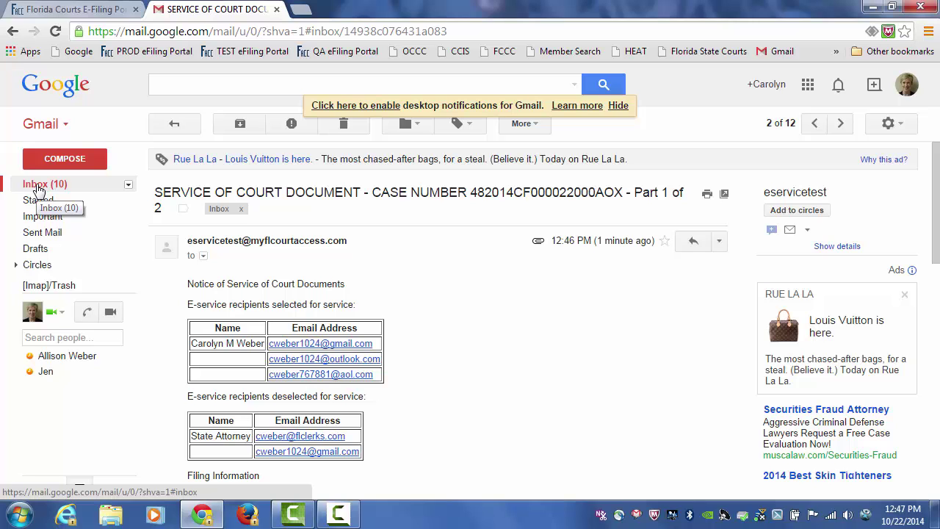
left_click(38, 185)
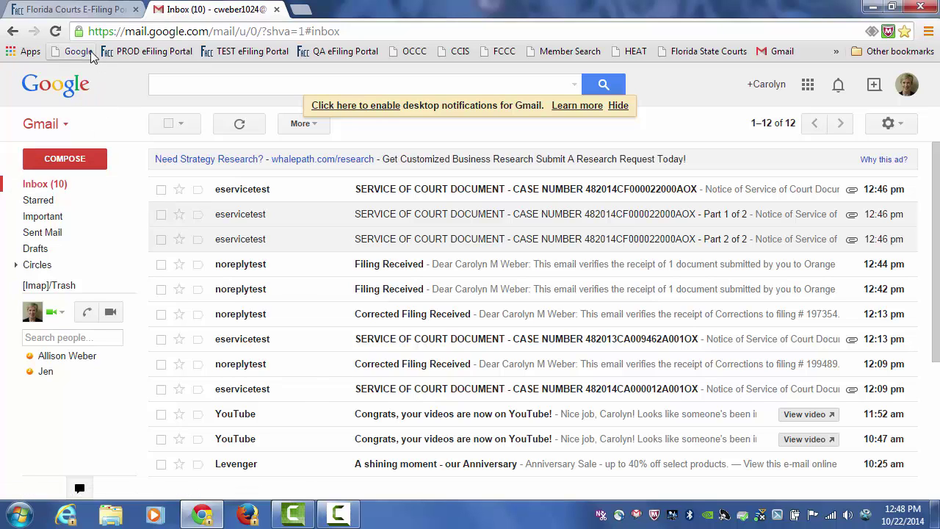
left_click(277, 9)
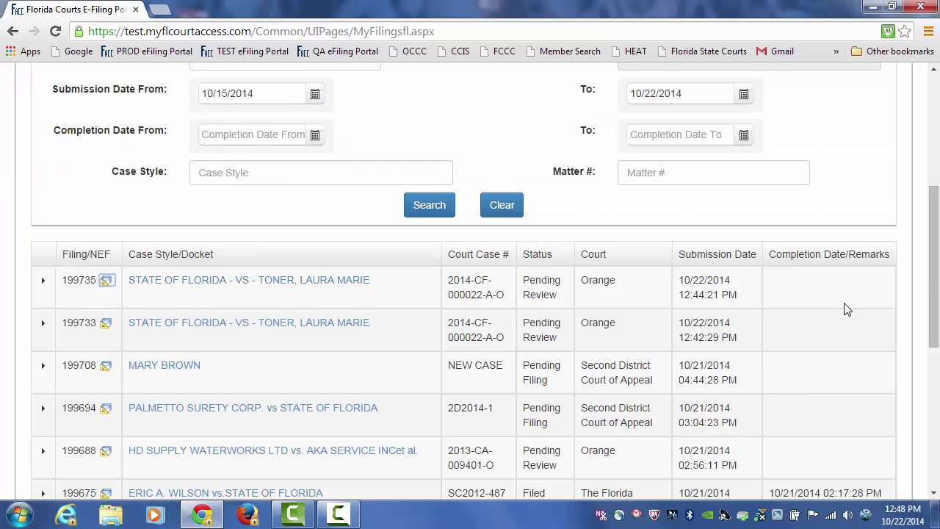
left_click_drag(932, 285, 936, 189)
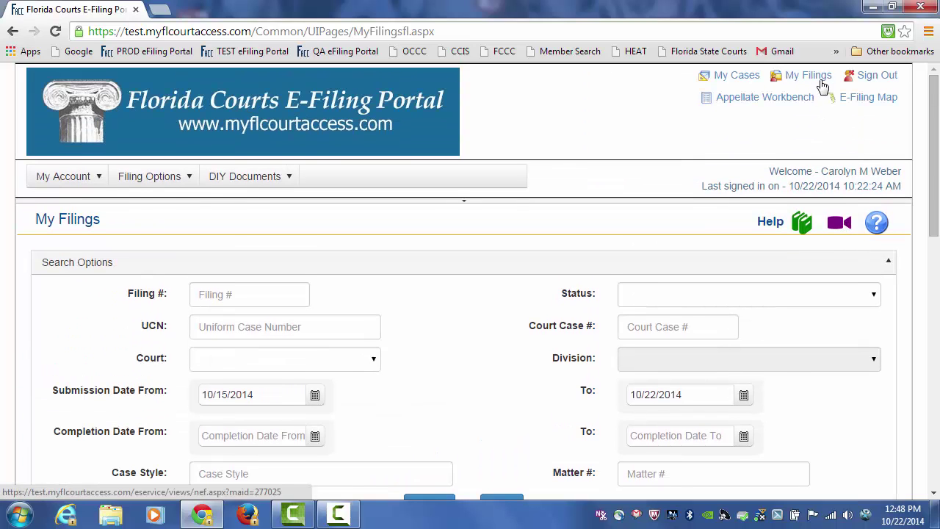
left_click(819, 80)
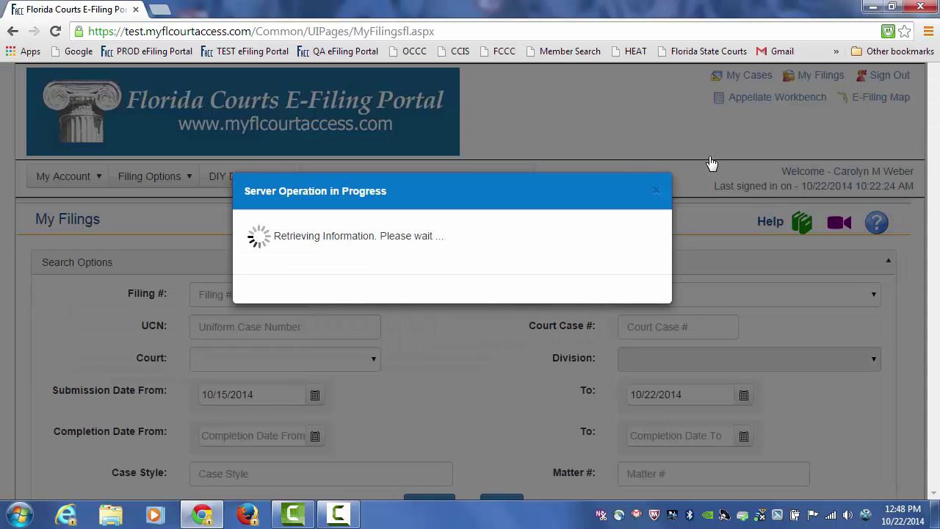
scroll(710, 162, "down", 5)
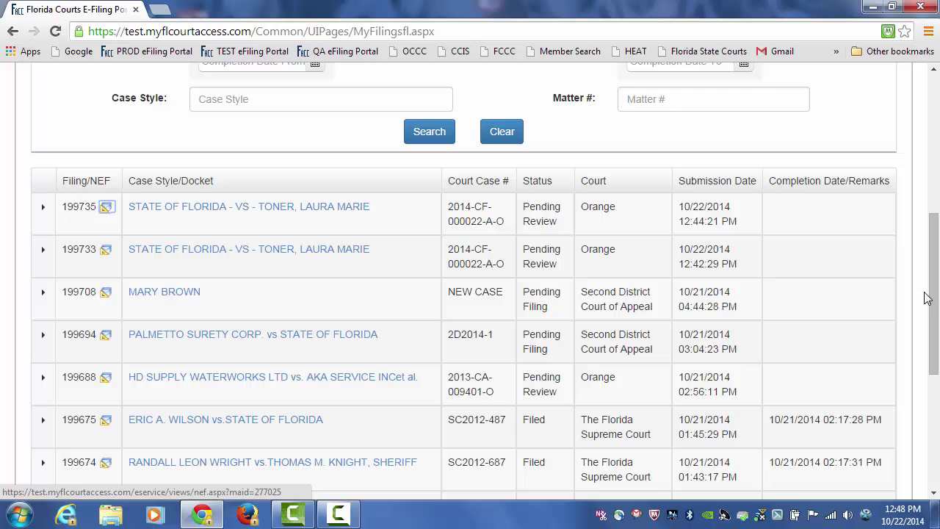
left_click_drag(934, 328, 937, 213)
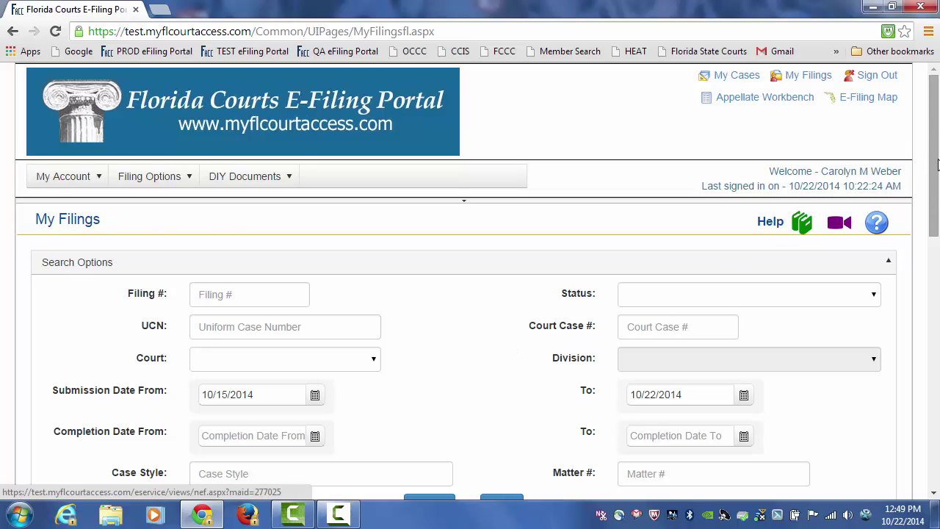
scroll(937, 165, "down", 1)
scroll(935, 200, "up", 1)
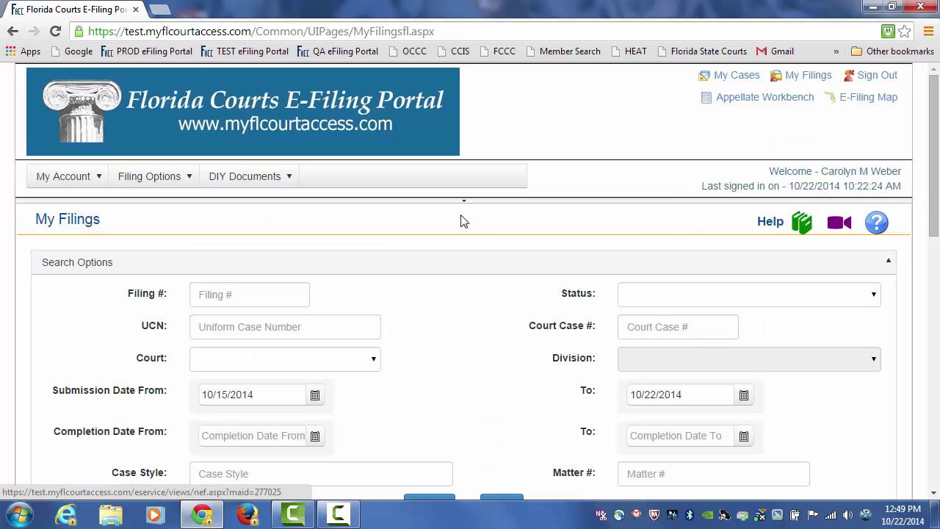
Go to My Cases, which lists active Florida Supreme Court cases with File Now options
left_click(724, 77)
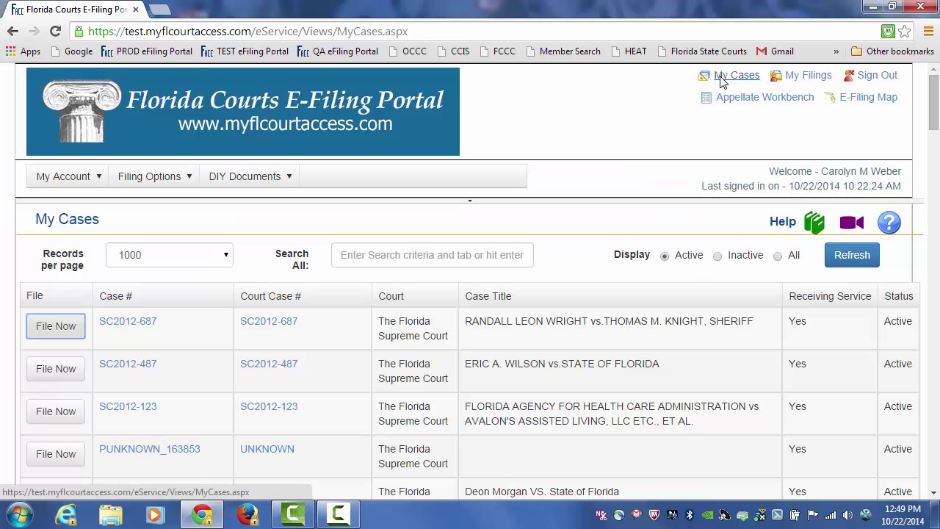